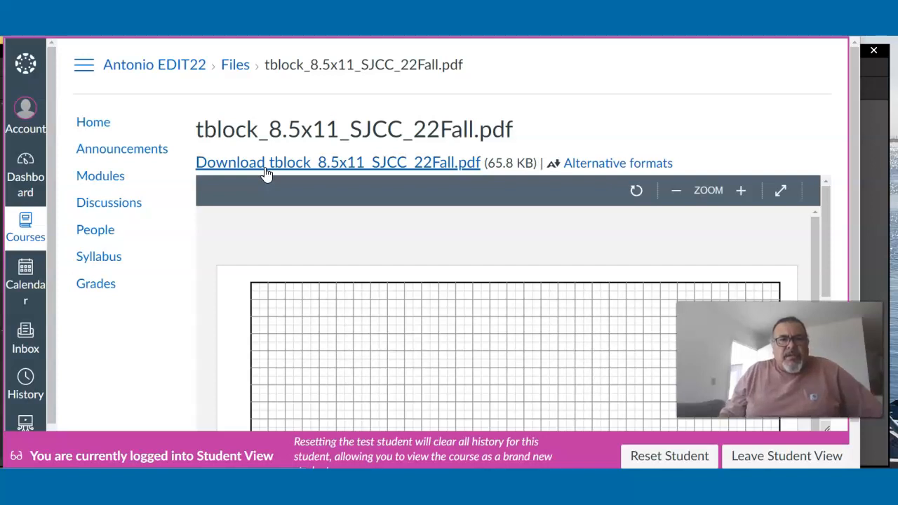
- Download the title block PDF to the desktop as tblock_8.5x11_SJCC_22Fall, replacing the existing file
click(265, 169)
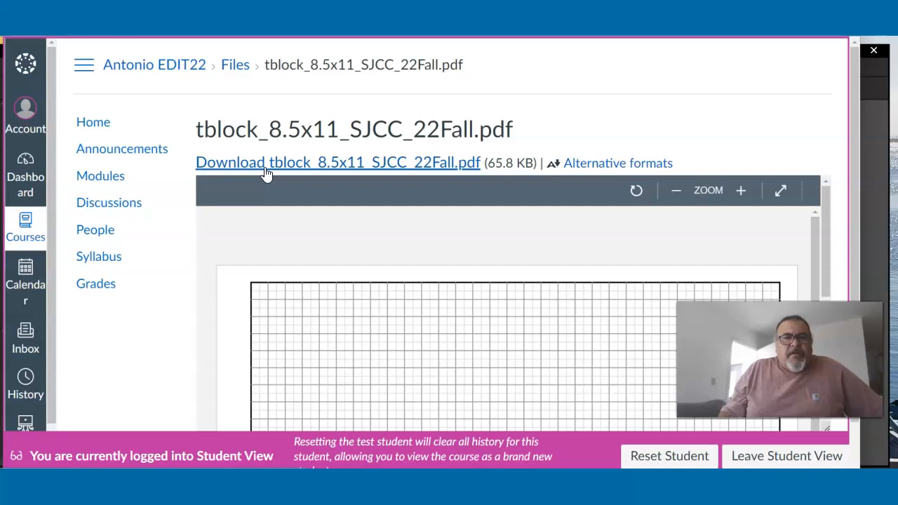
click(205, 199)
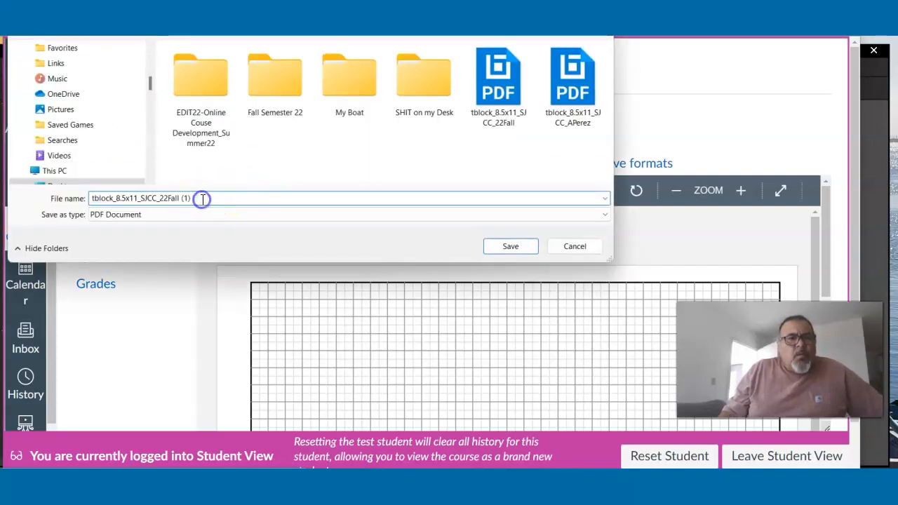
key(BackSpace)
key(BackSpace)
key(BackSpace)
key(BackSpace)
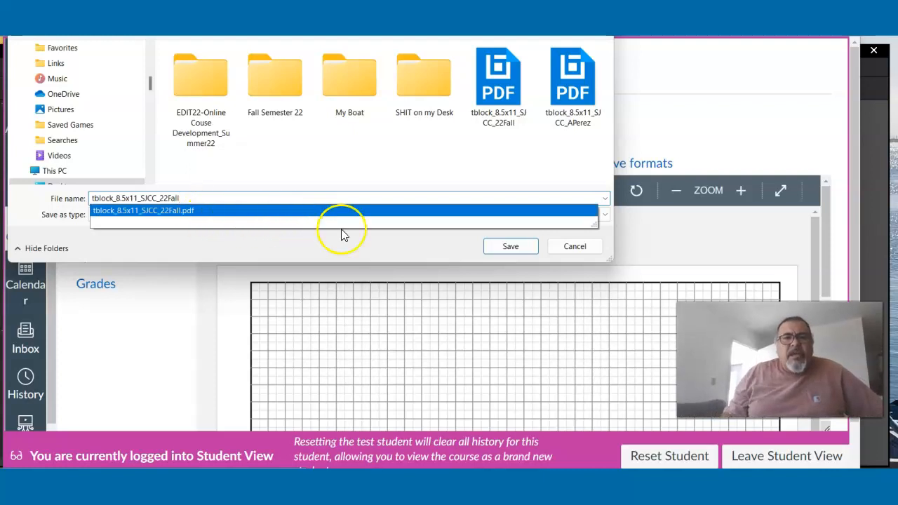
click(521, 250)
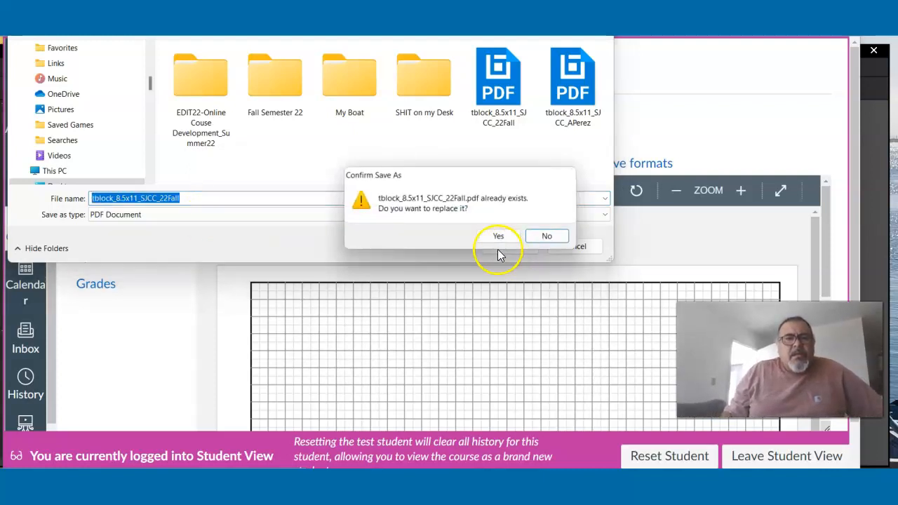
click(496, 235)
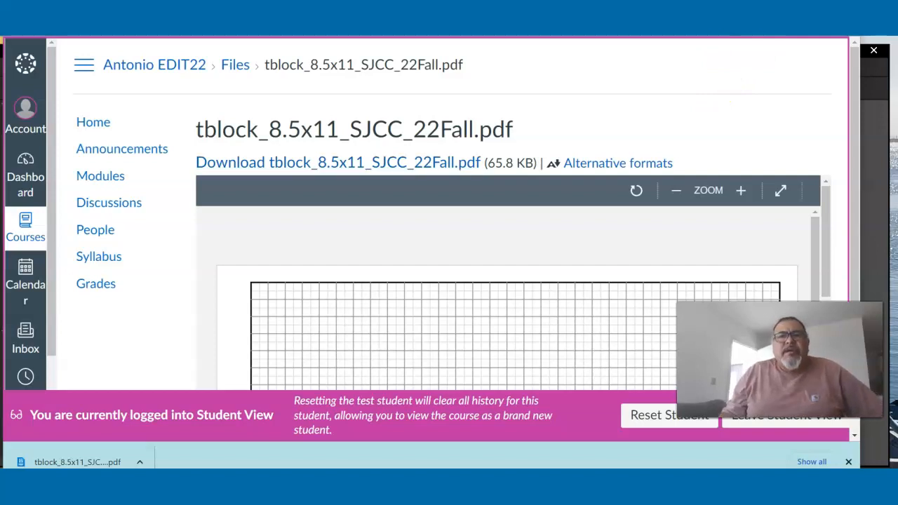
- Minimize the open windows to reveal the desktop and move the downloaded title block PDF into line with the other icons
key(super+Down)
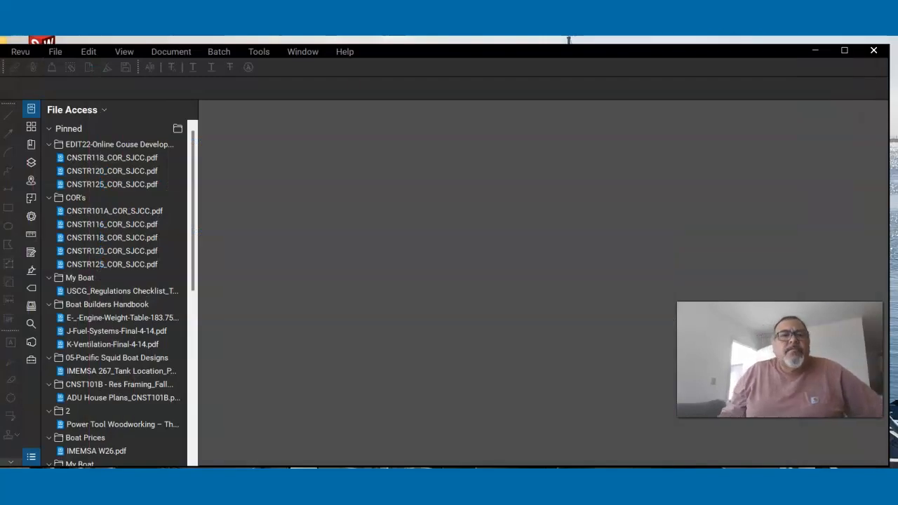
click(813, 51)
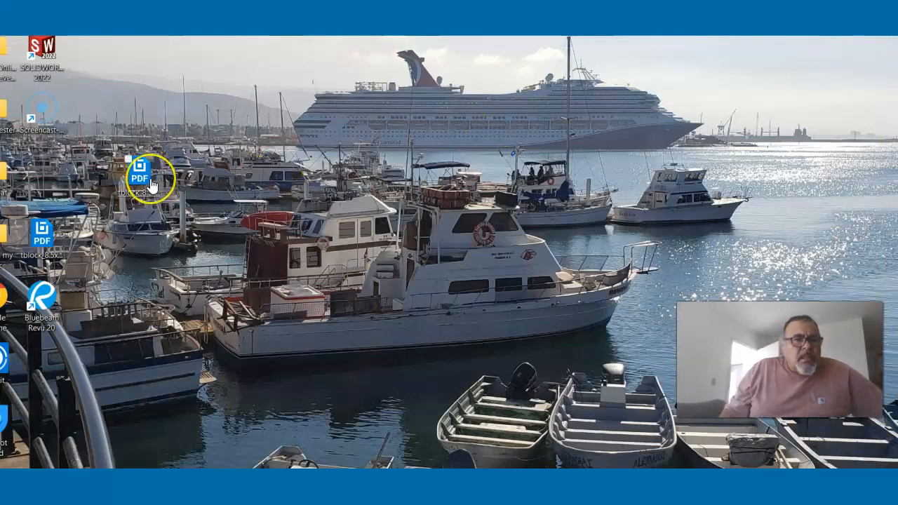
drag(146, 177, 51, 180)
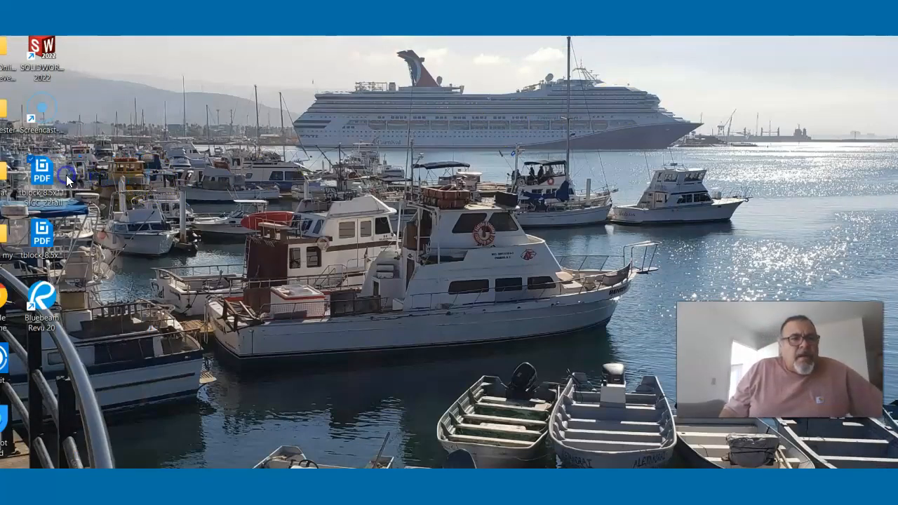
- Open the tblock_8.5x11_SJCC_22Fall PDF from the desktop, choosing Revu as the program
double_click(49, 181)
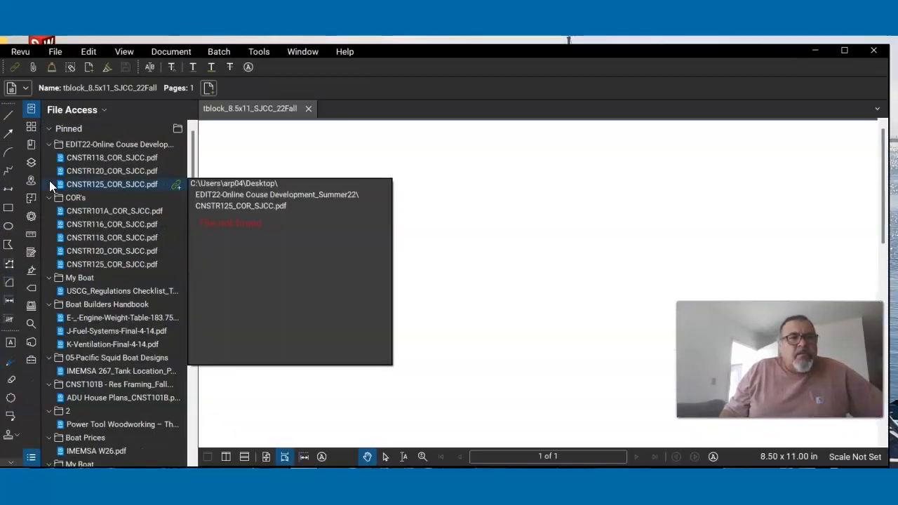
click(874, 54)
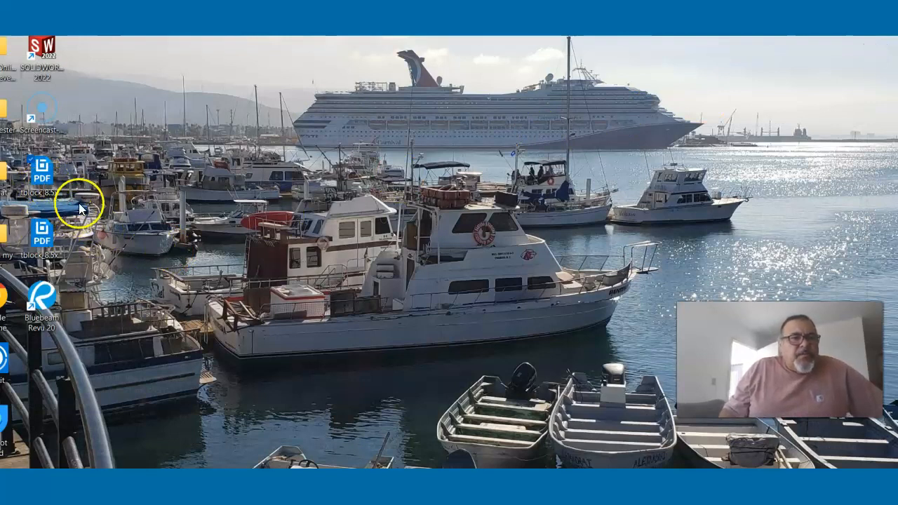
right_click(43, 187)
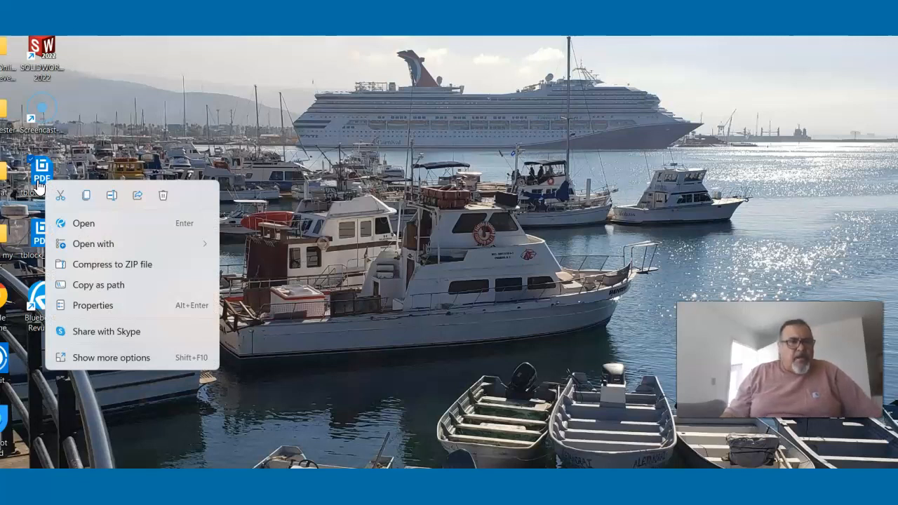
click(67, 225)
mouse_move(72, 249)
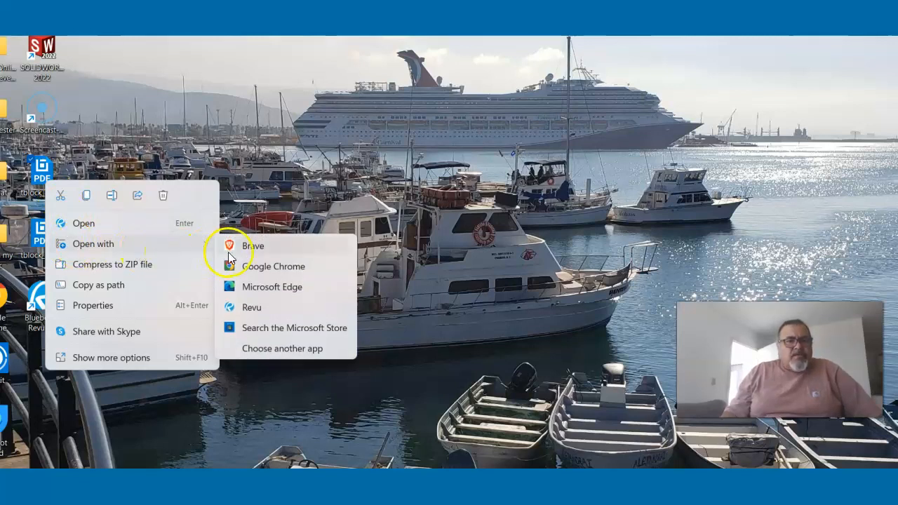
click(264, 307)
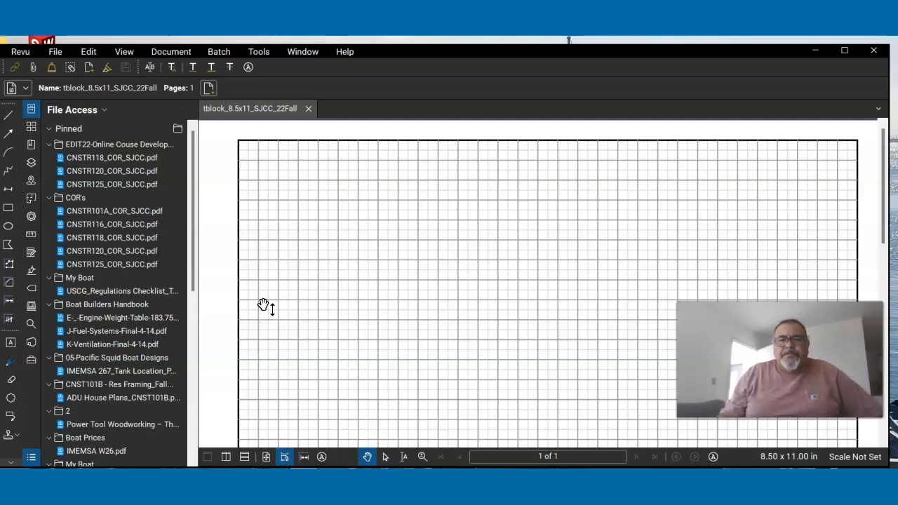
- Examine the grid sheet and its title block, both as a whole page and close up around the title block fields
scroll(263, 305, down, 1)
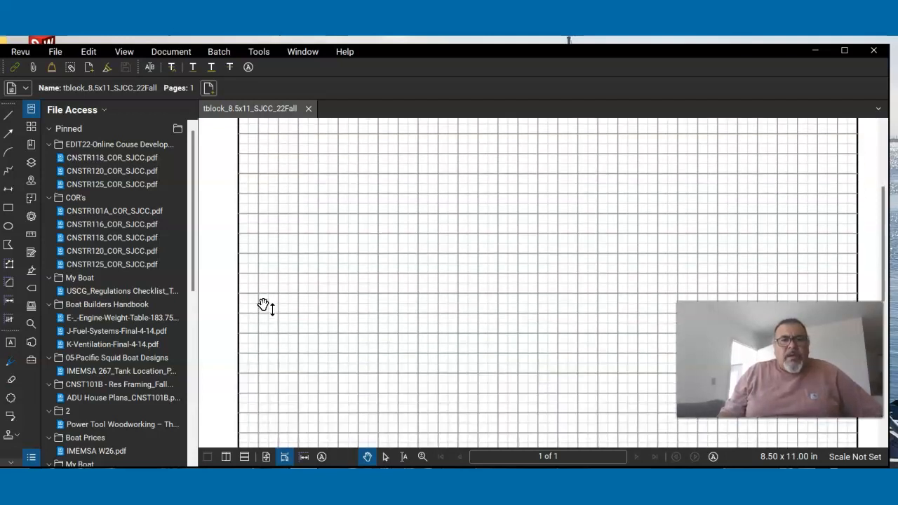
middle_click(263, 305)
scroll(263, 305, down, 2)
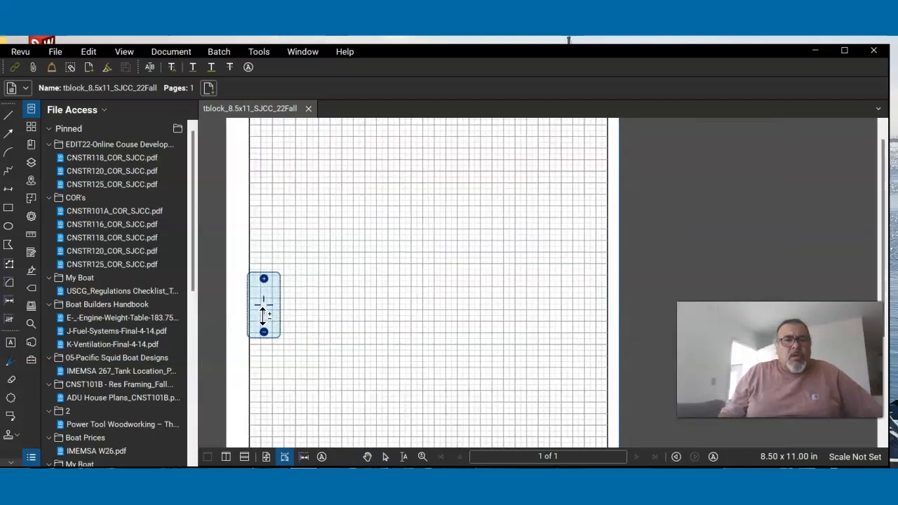
click(351, 287)
scroll(351, 287, down, 3)
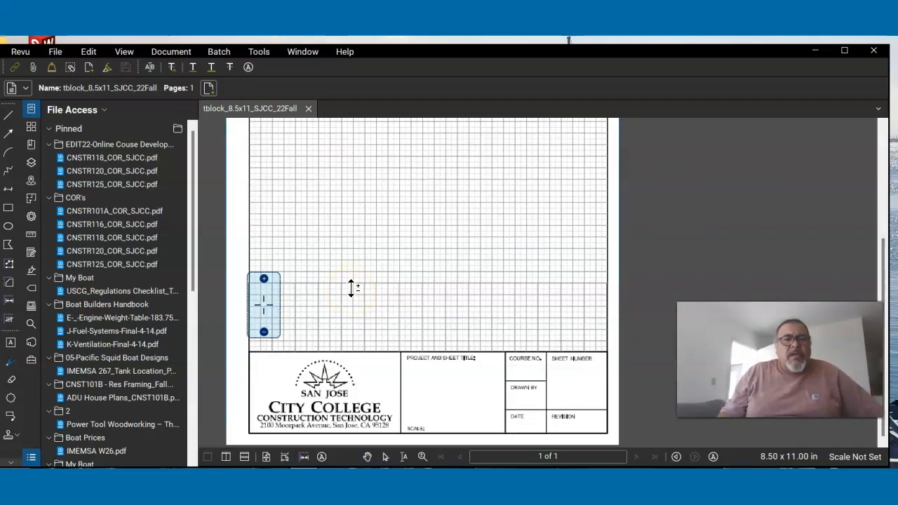
middle_click(351, 288)
scroll(352, 288, up, 1)
scroll(370, 279, down, 1)
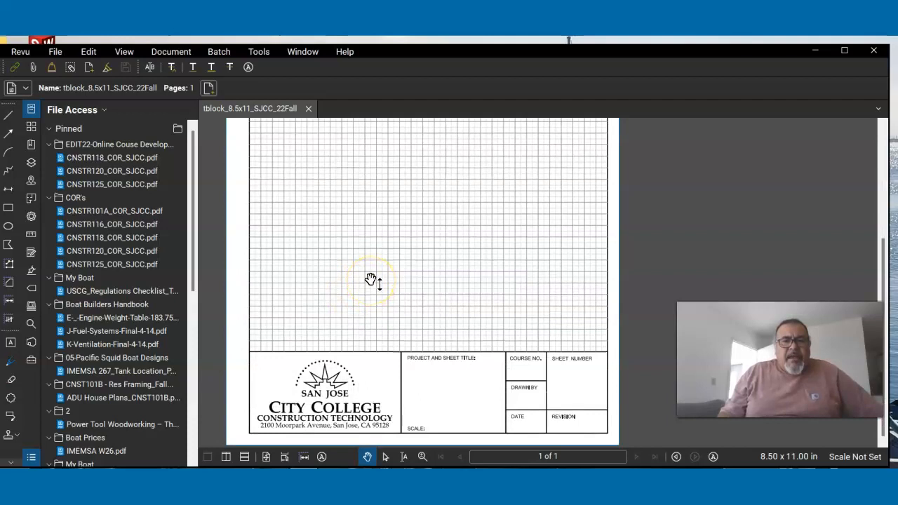
click(388, 246)
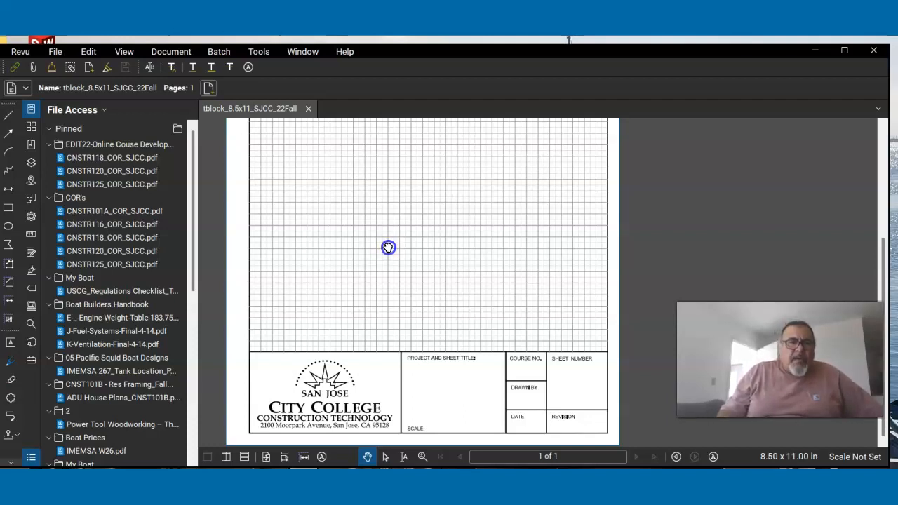
drag(387, 247, 366, 237)
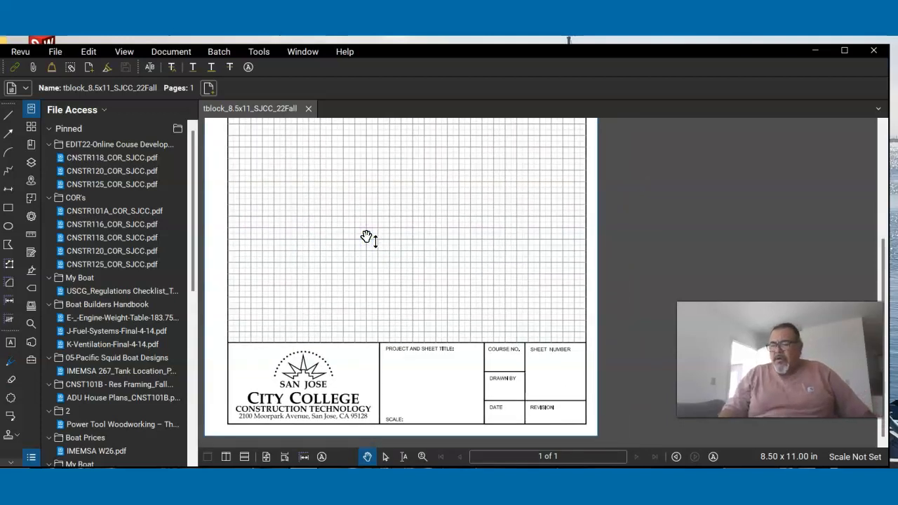
middle_click(366, 237)
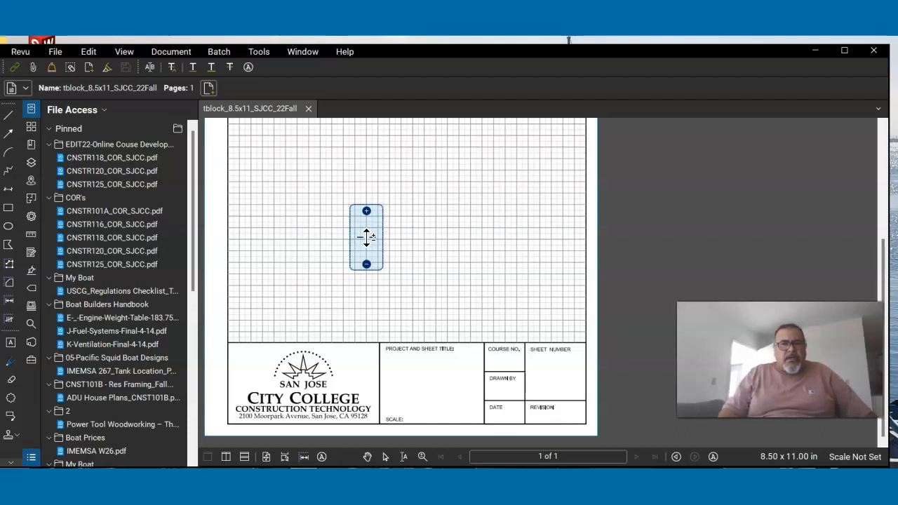
drag(366, 237, 383, 257)
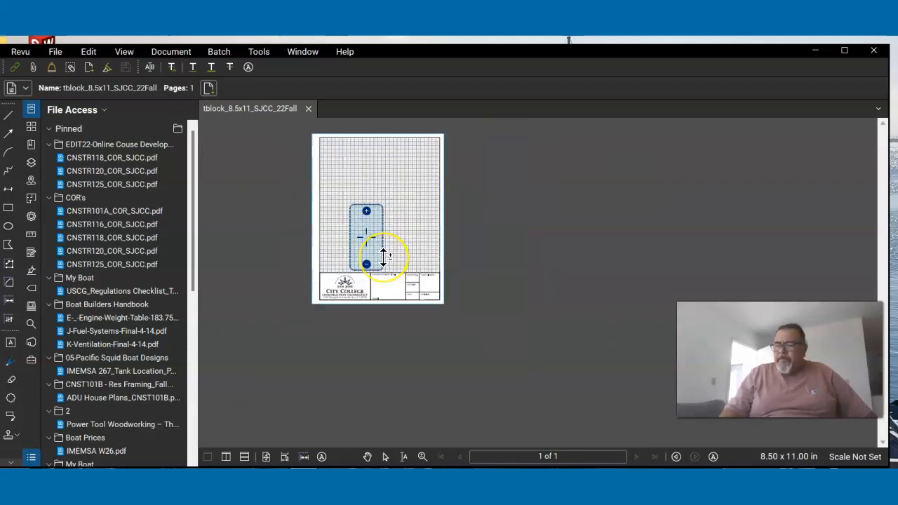
click(441, 234)
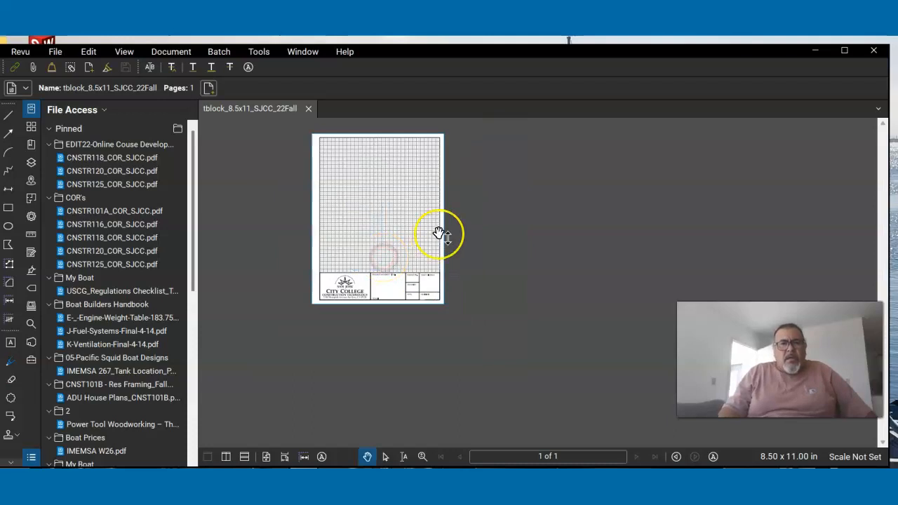
click(379, 240)
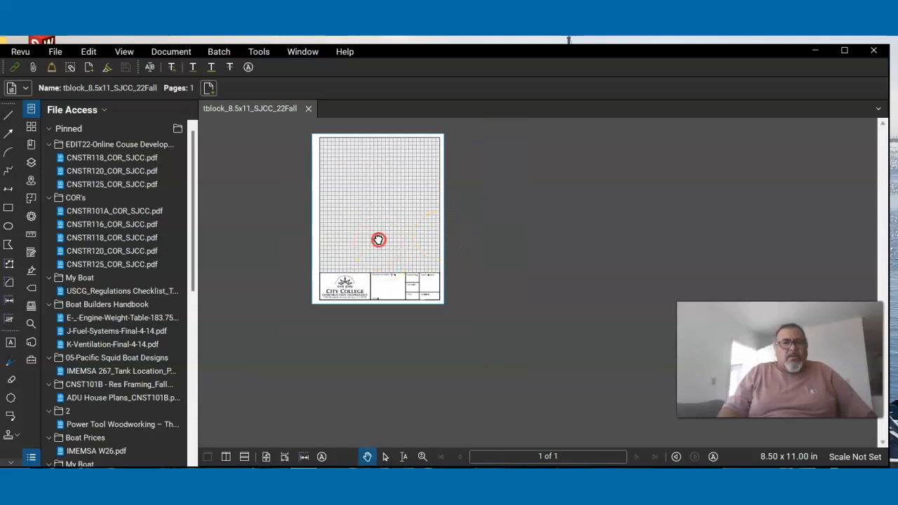
mouse_move(371, 256)
mouse_down()
mouse_move(369, 241)
mouse_move(367, 254)
mouse_up()
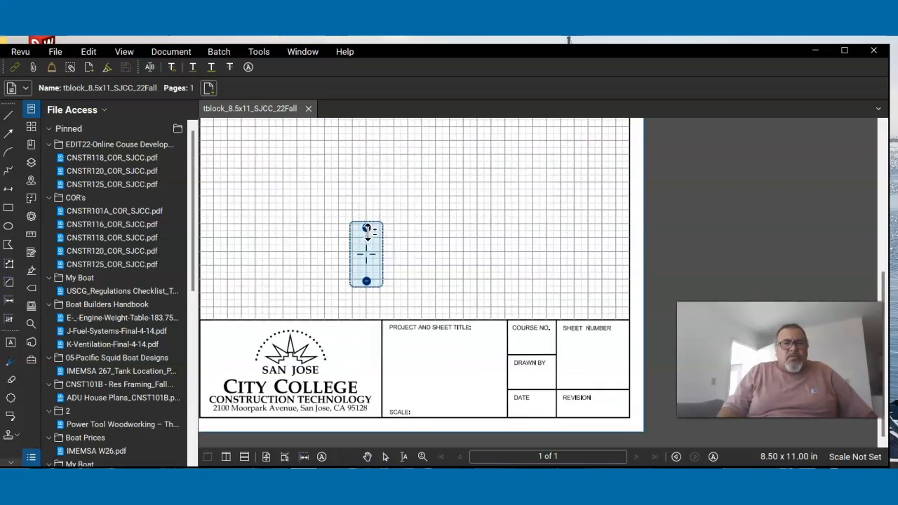
drag(290, 248, 321, 220)
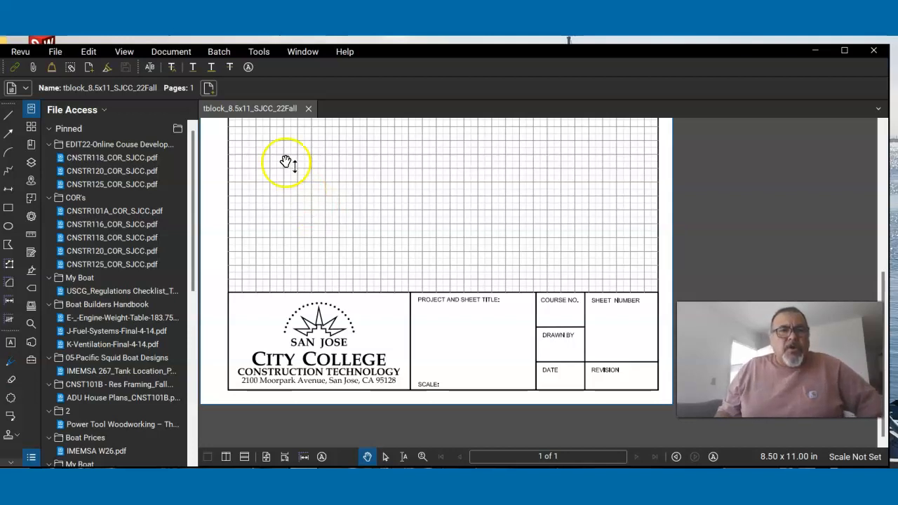
- Activate the Typewriter markup tool for adding text to the sheet
click(257, 52)
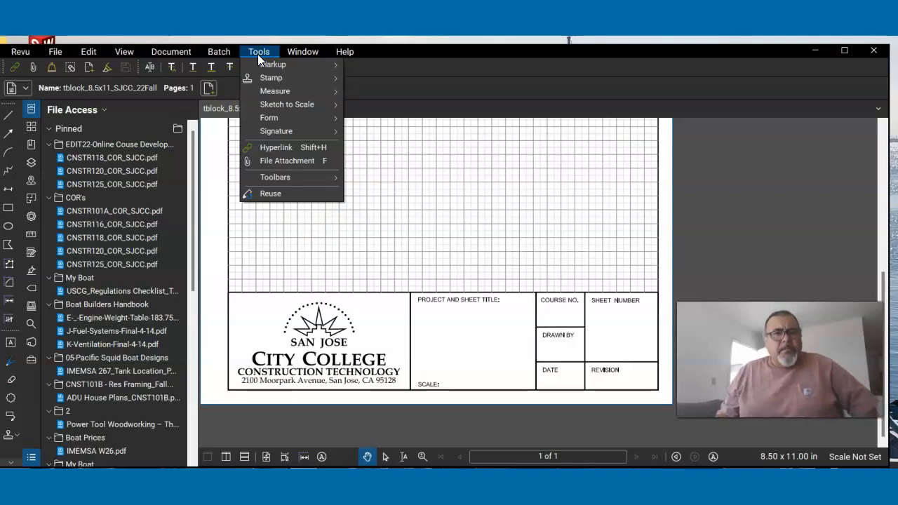
click(256, 62)
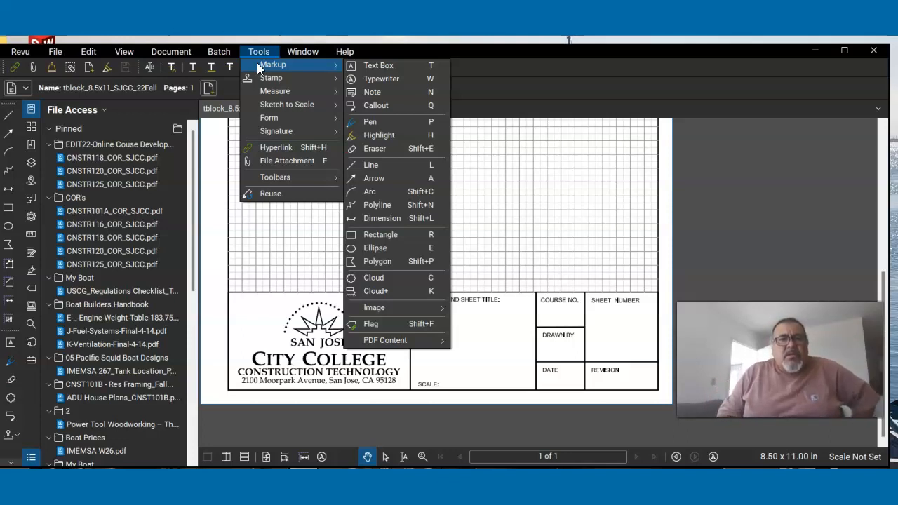
click(383, 80)
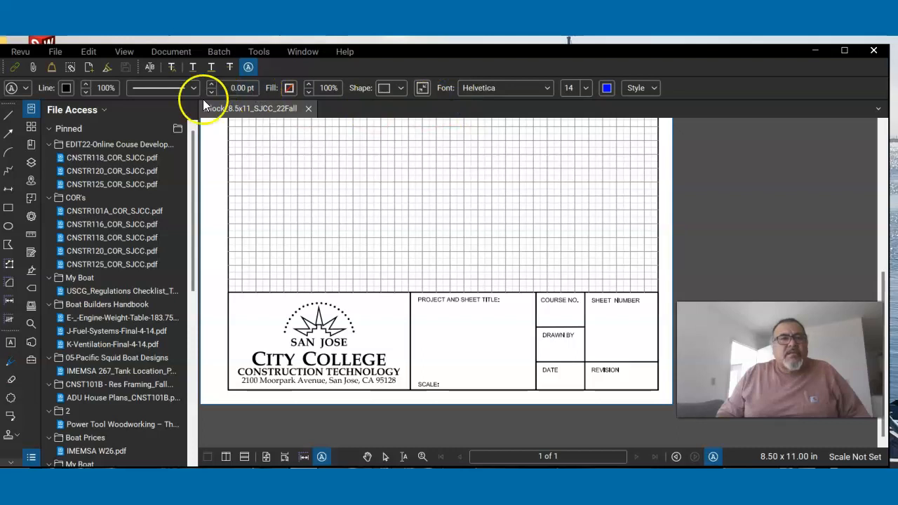
- Examine the Typewriter tool's properties, including its subject, line color, available fonts and font sizes
click(28, 91)
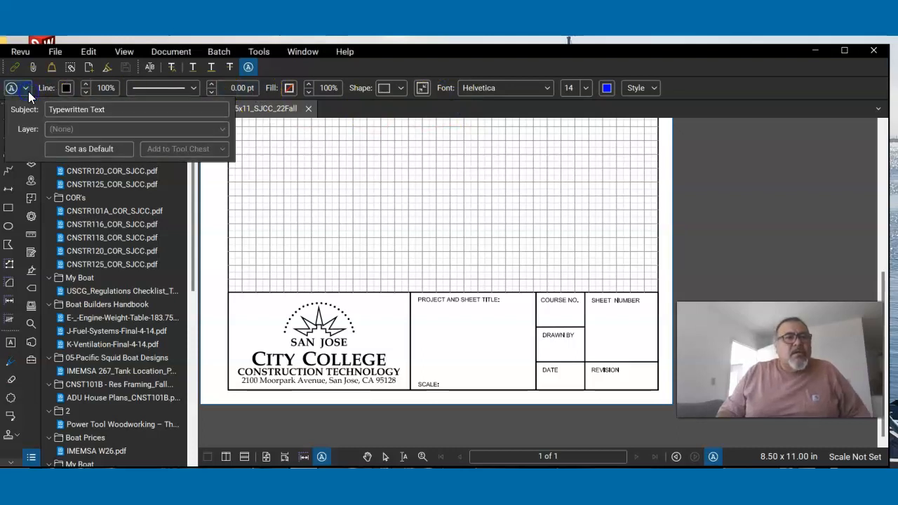
click(28, 91)
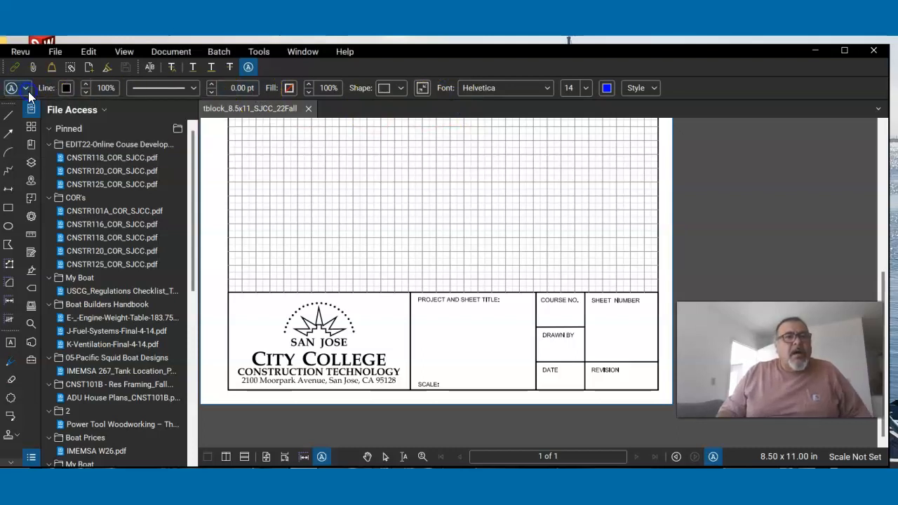
click(68, 89)
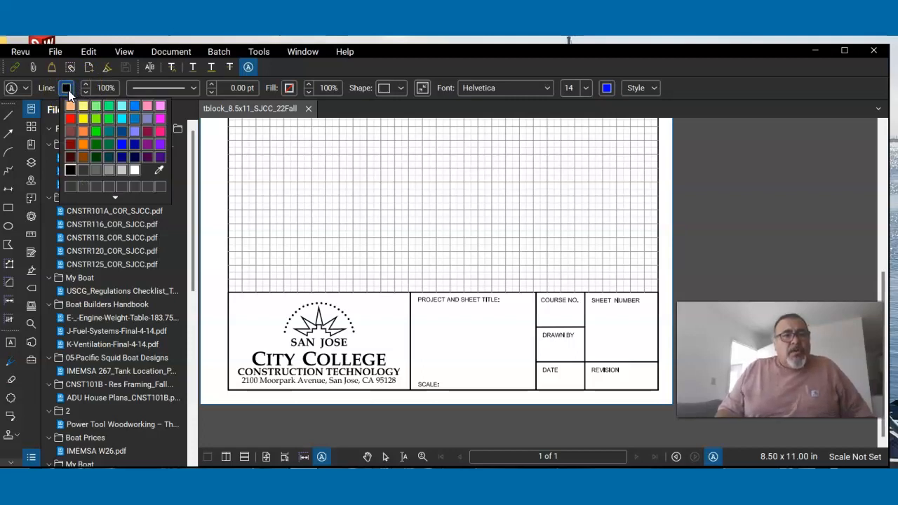
click(114, 92)
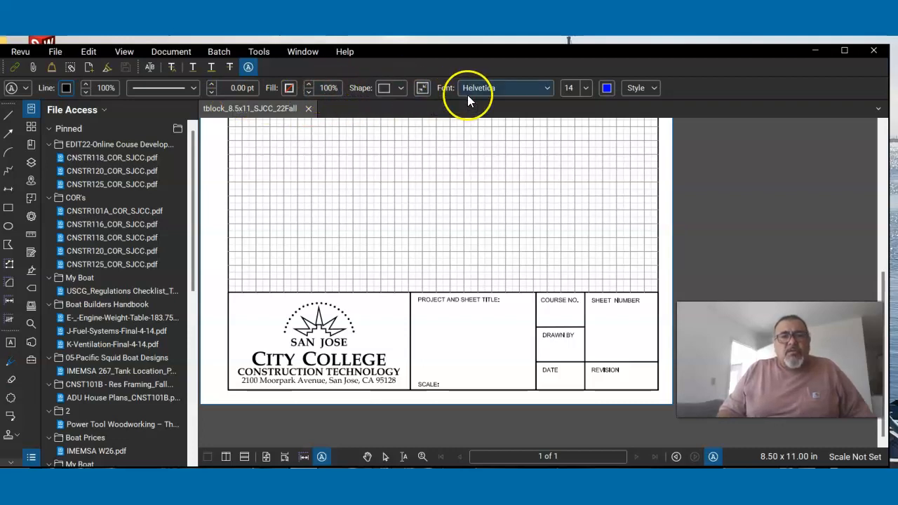
click(547, 88)
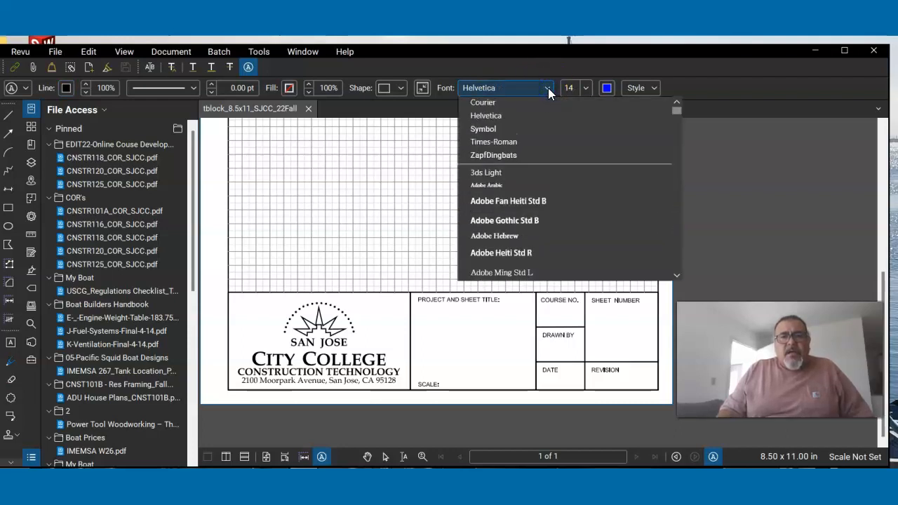
click(548, 88)
click(593, 88)
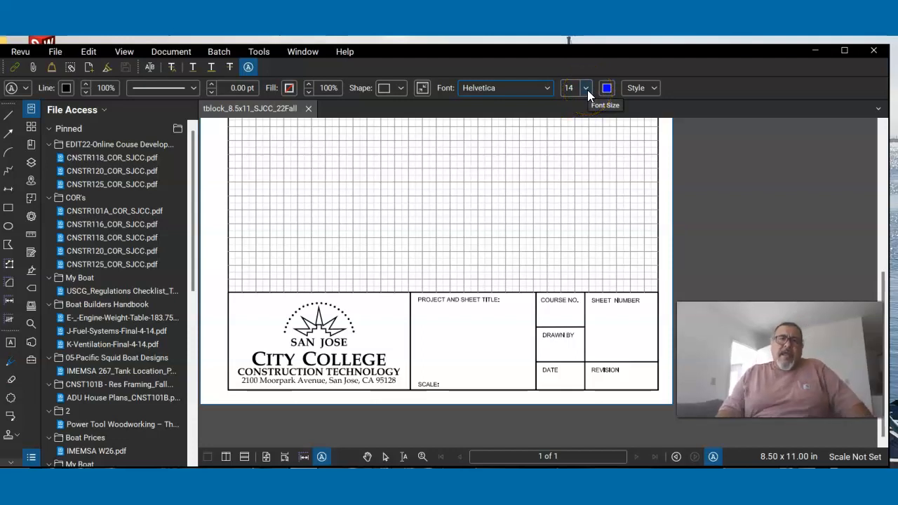
click(587, 90)
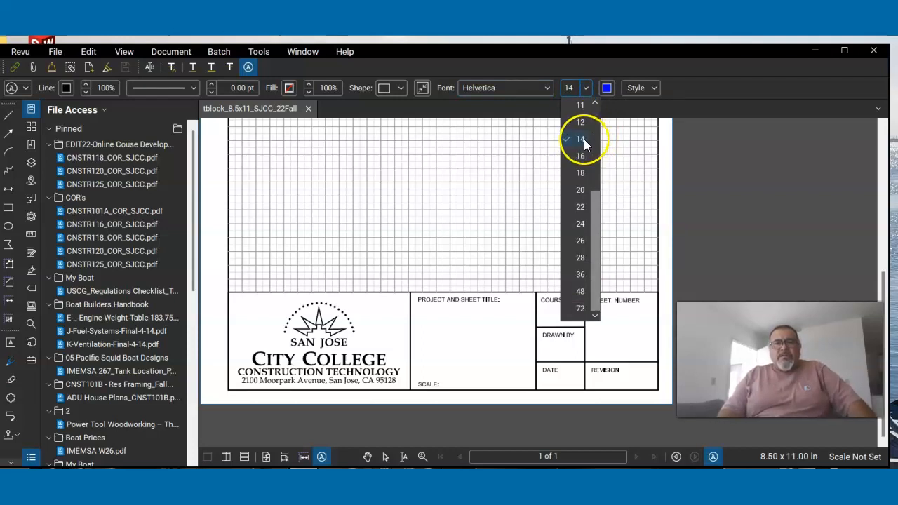
- Try green as the Typewriter tool's text color and set it back to blue
click(607, 85)
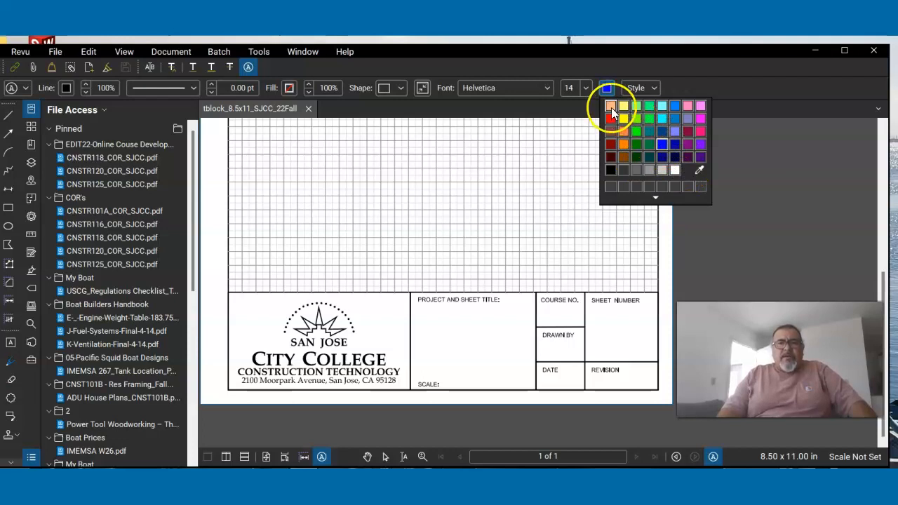
click(648, 106)
click(606, 88)
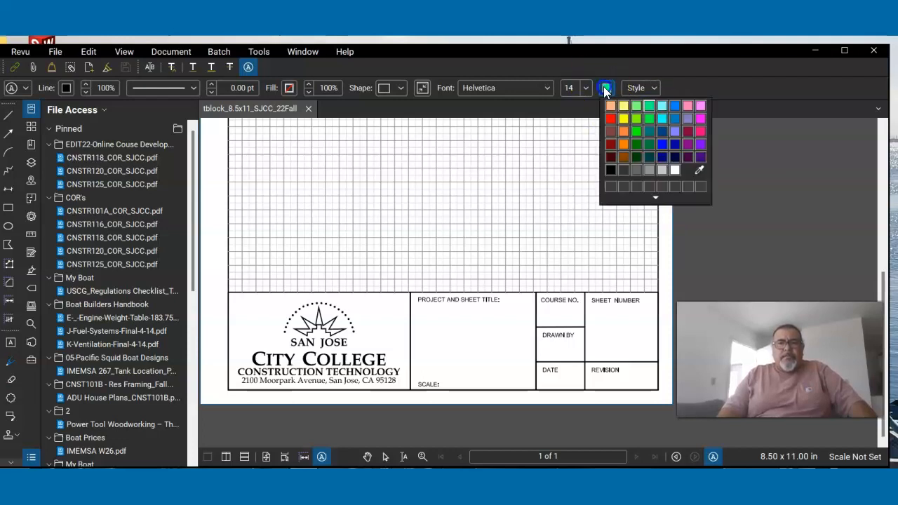
click(664, 147)
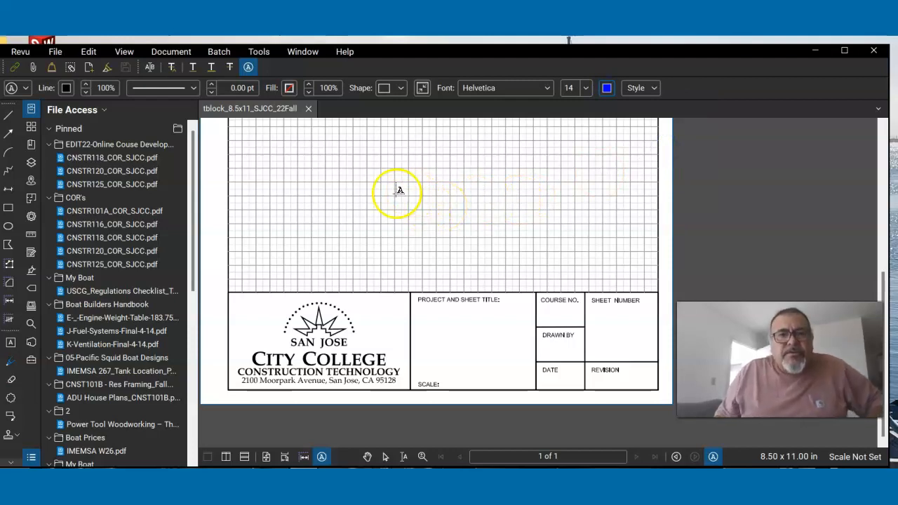
- Place the sample text "lkedfjldskjfflsdkfjsdl" on the grid area above the title block
click(306, 153)
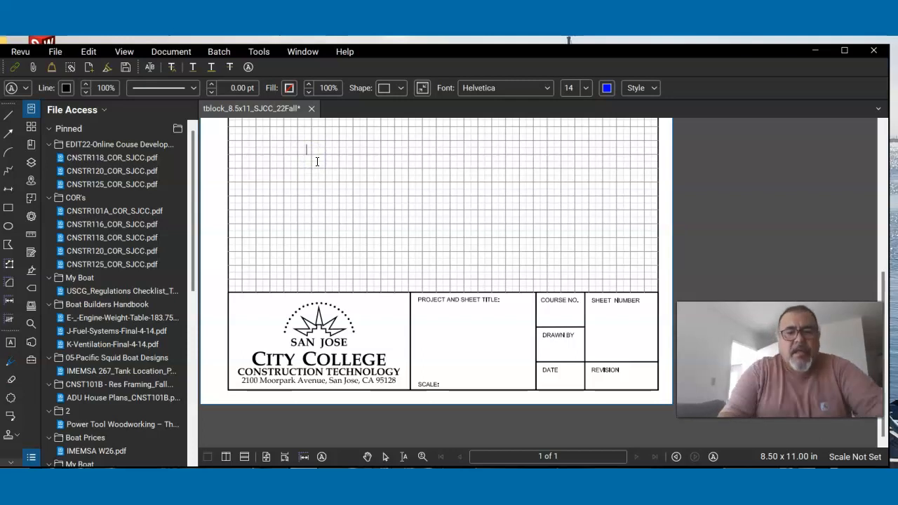
text(lkedfjldskjfllsdkfjsdl)
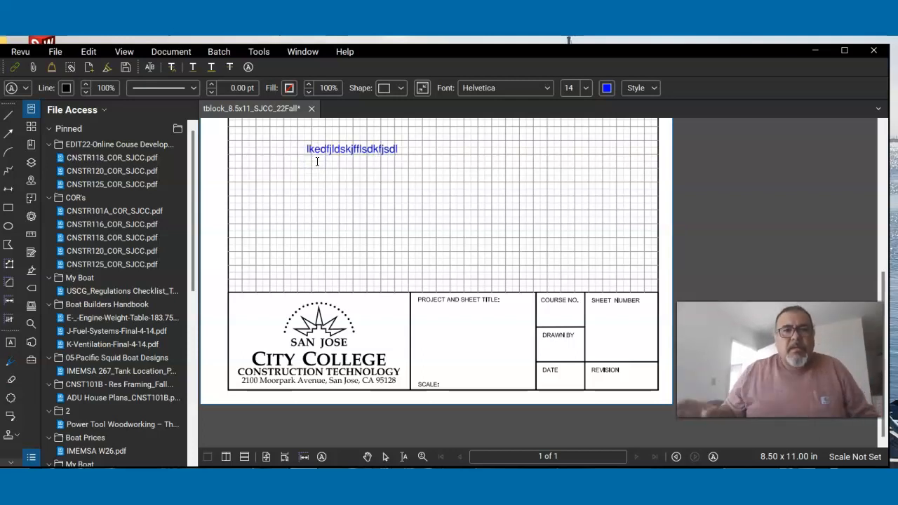
click(317, 191)
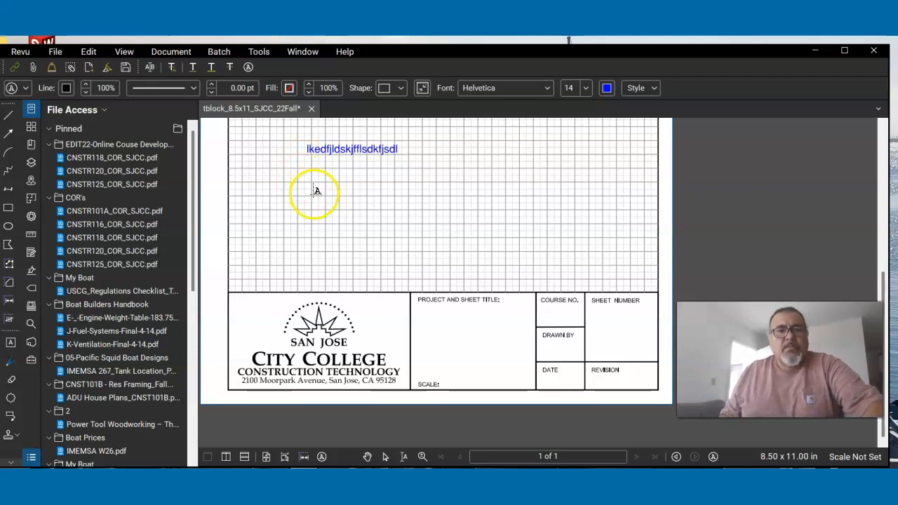
- Enter "My first Revu Assignment" as two lines of typewritten text in the PROJECT AND SHEET TITLE field
click(428, 315)
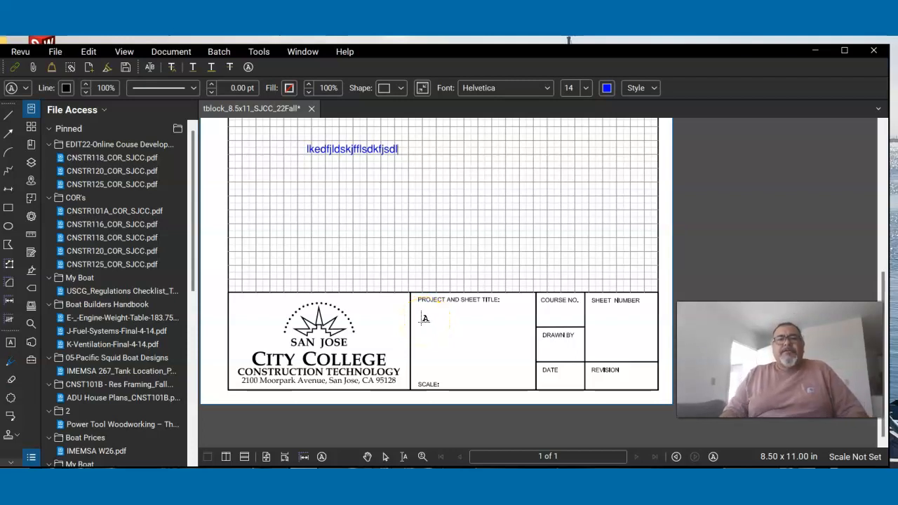
click(425, 318)
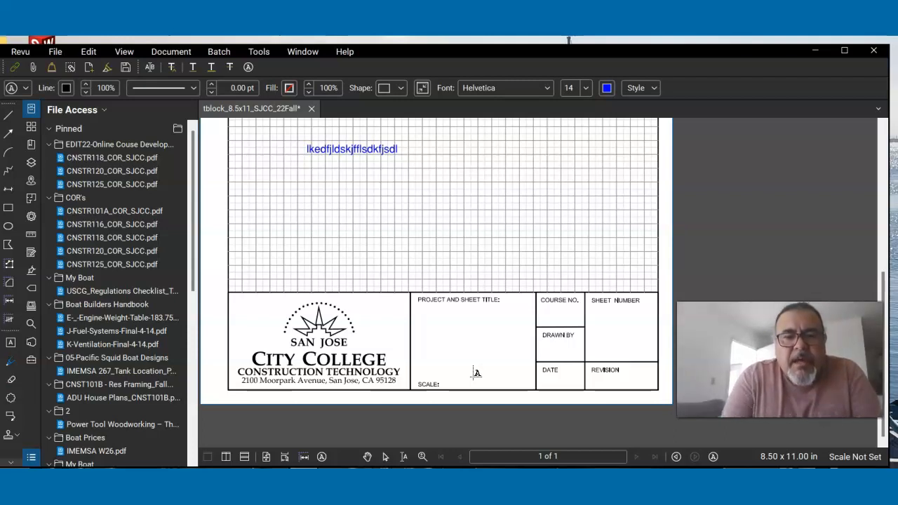
text(My first)
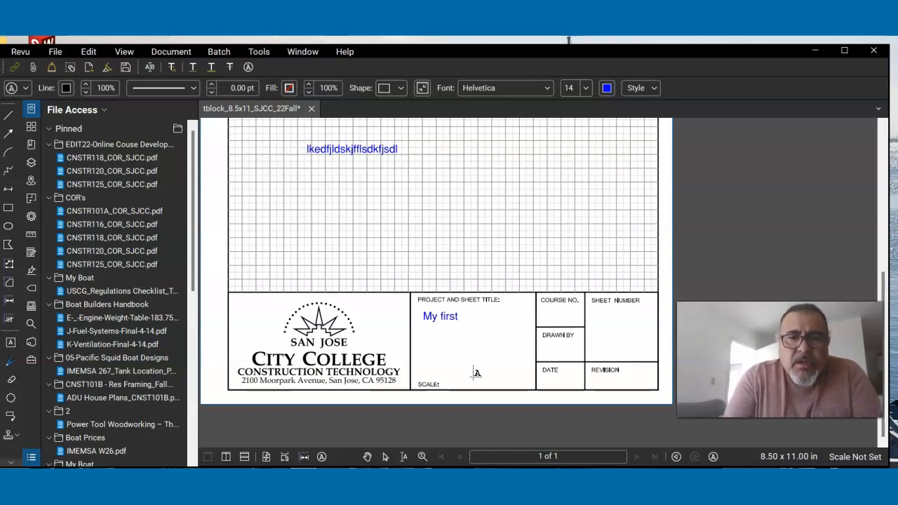
text( Revu )
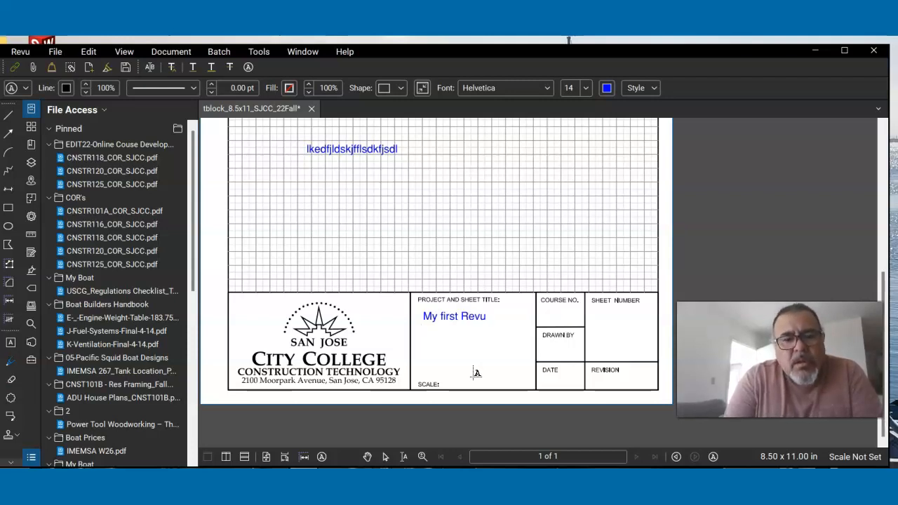
text(Assignbm)
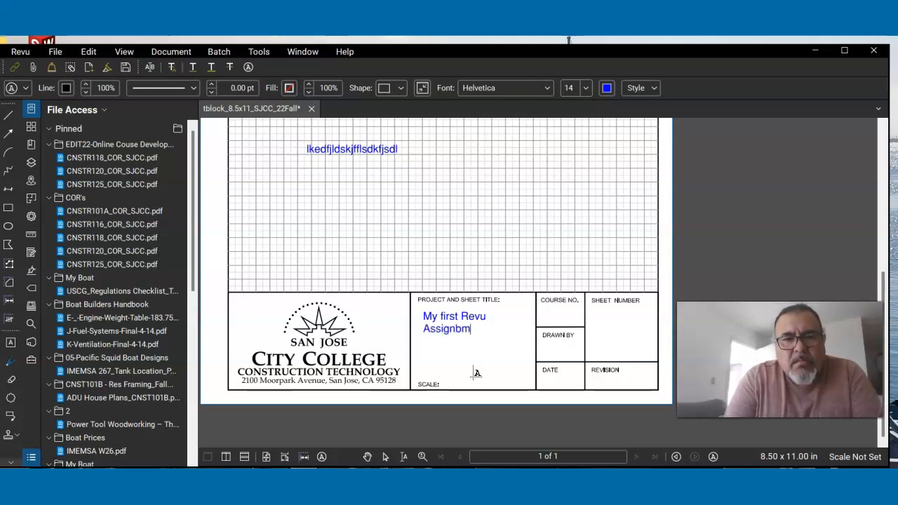
key(BackSpace)
key(BackSpace)
text(ment)
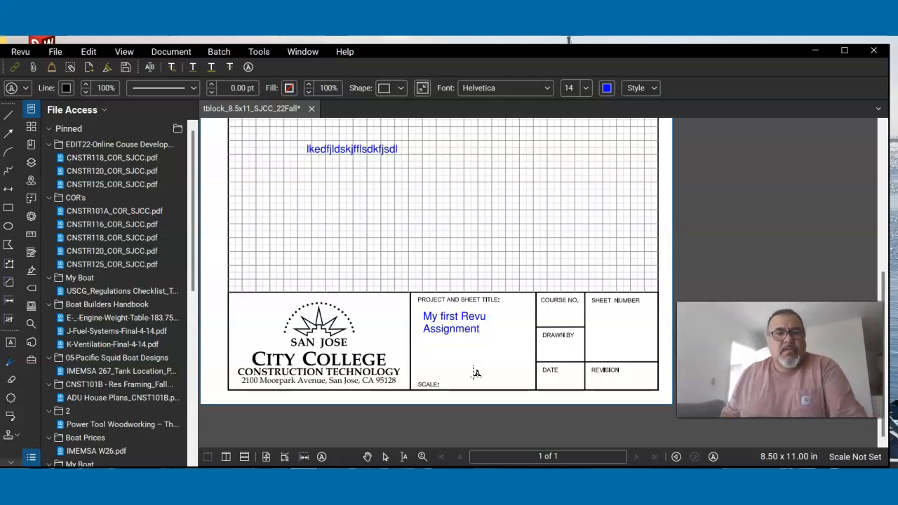
key(Escape)
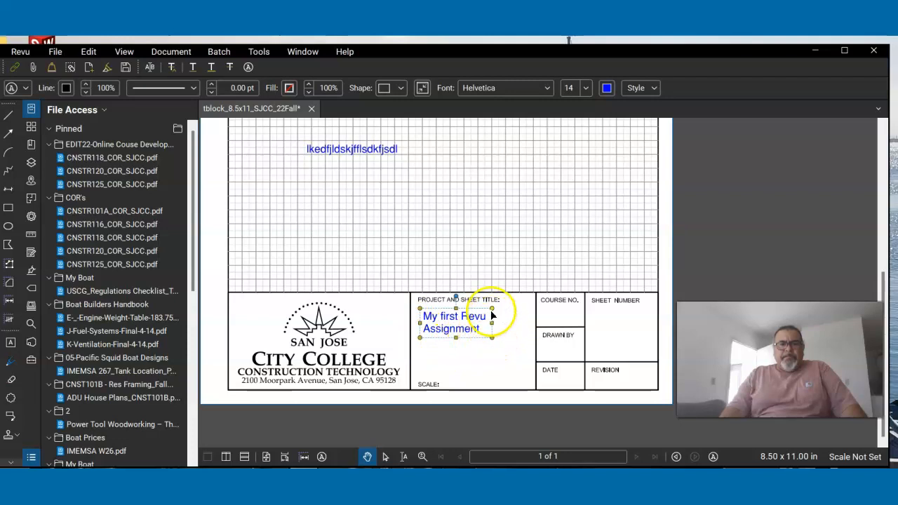
- Enlarge the text box around the project title and shrink it back to fit its two lines
drag(492, 338, 513, 361)
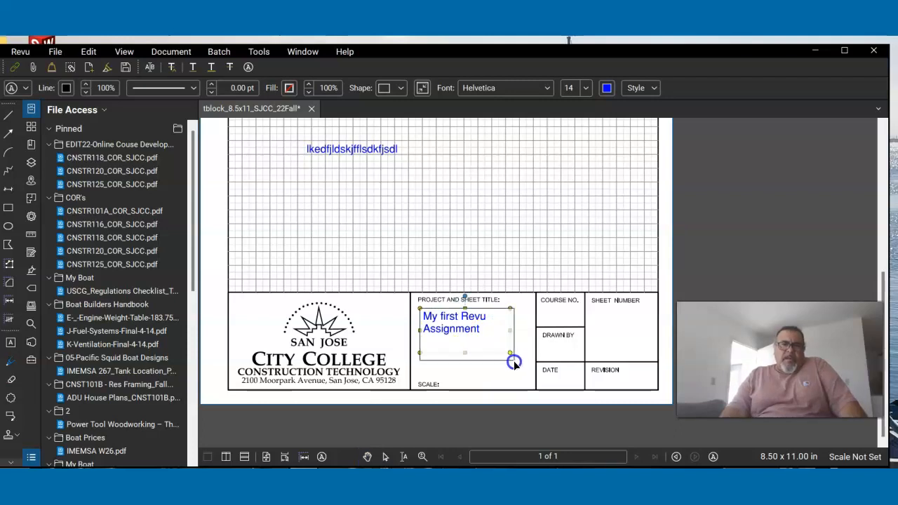
click(485, 336)
double_click(486, 335)
click(485, 335)
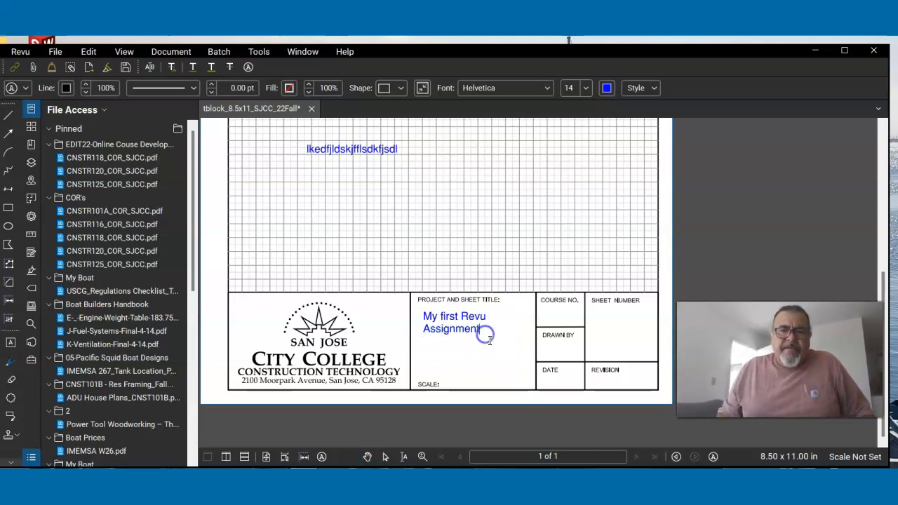
click(458, 380)
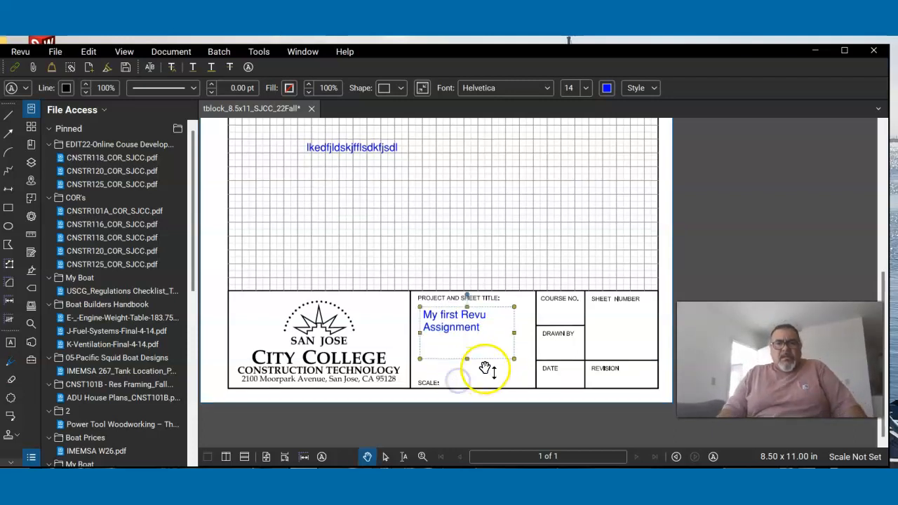
drag(511, 360, 494, 337)
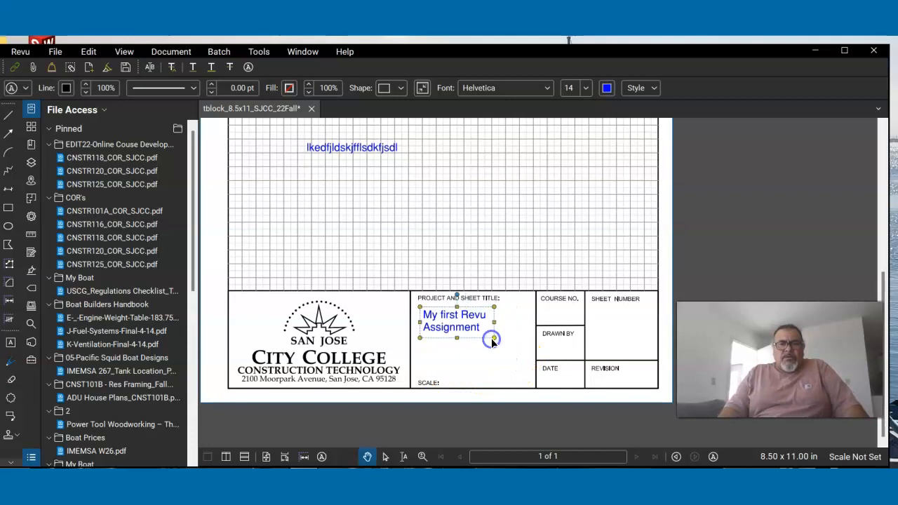
click(473, 372)
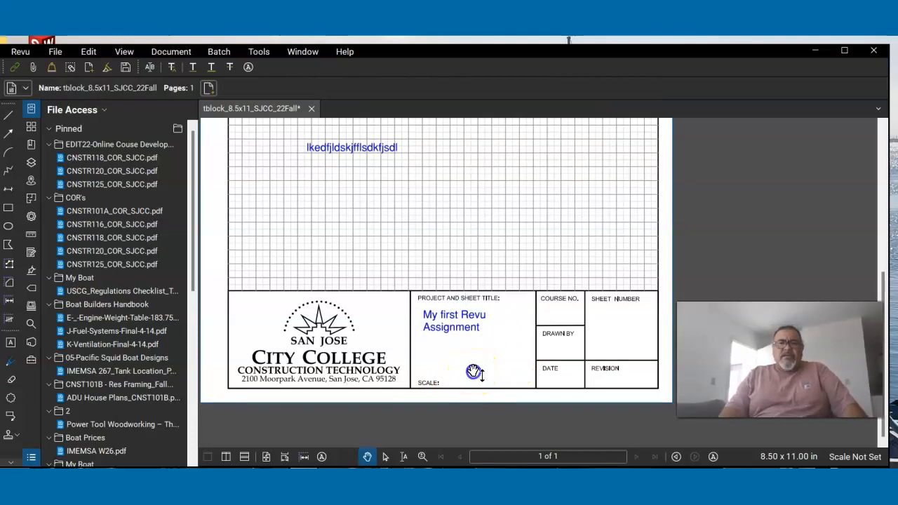
- Select all of the "My first Revu Assignment" text and change its color to green
click(459, 335)
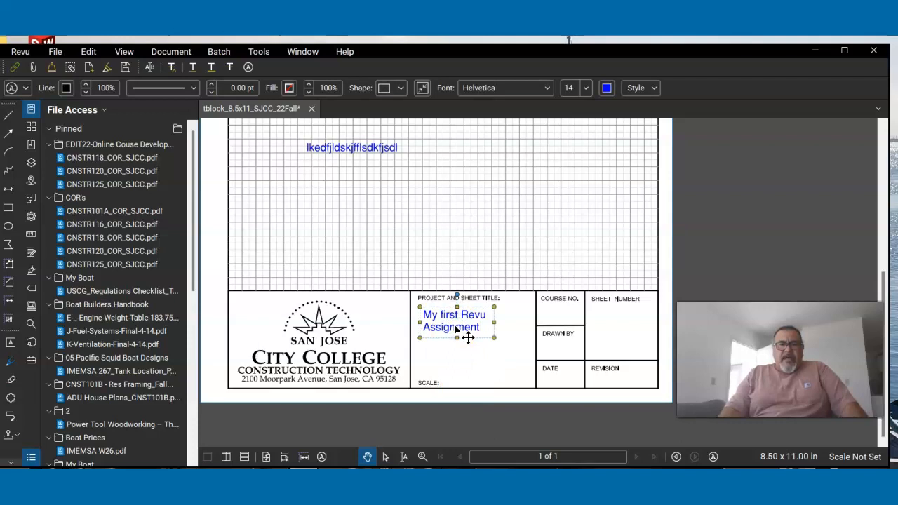
click(454, 357)
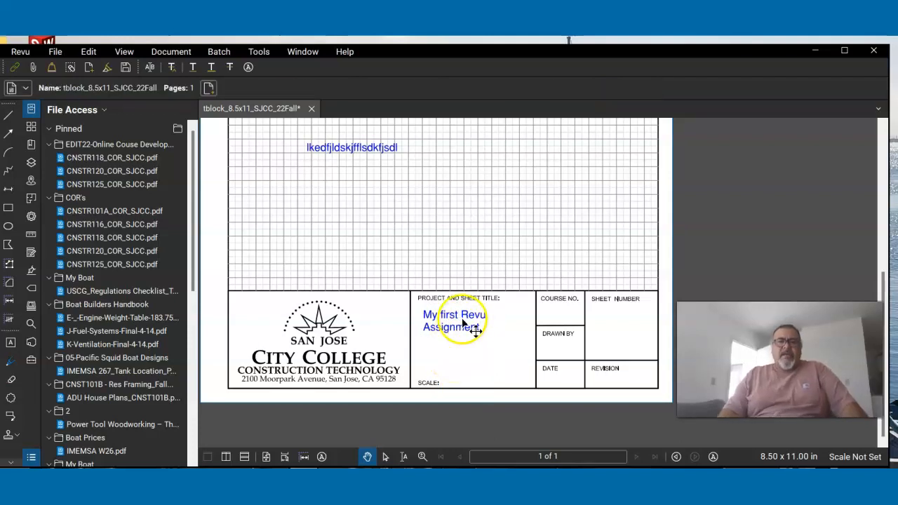
click(457, 325)
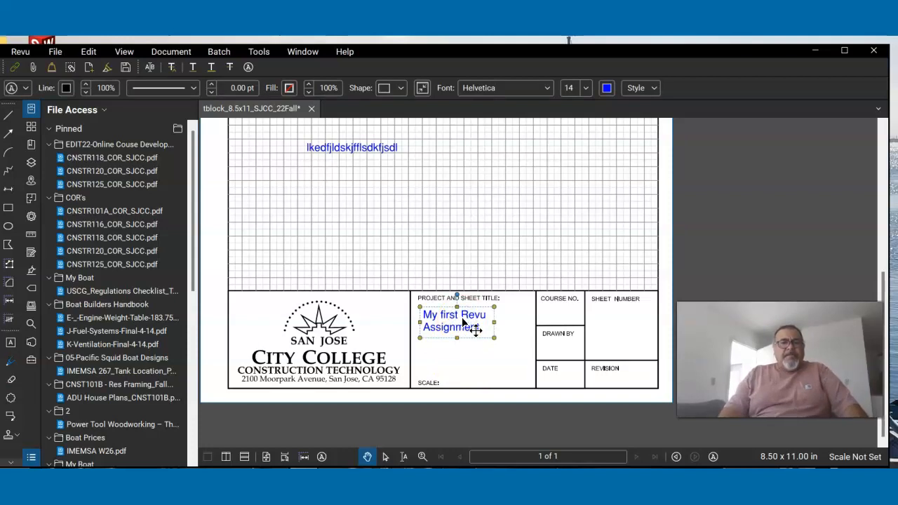
click(481, 330)
double_click(481, 329)
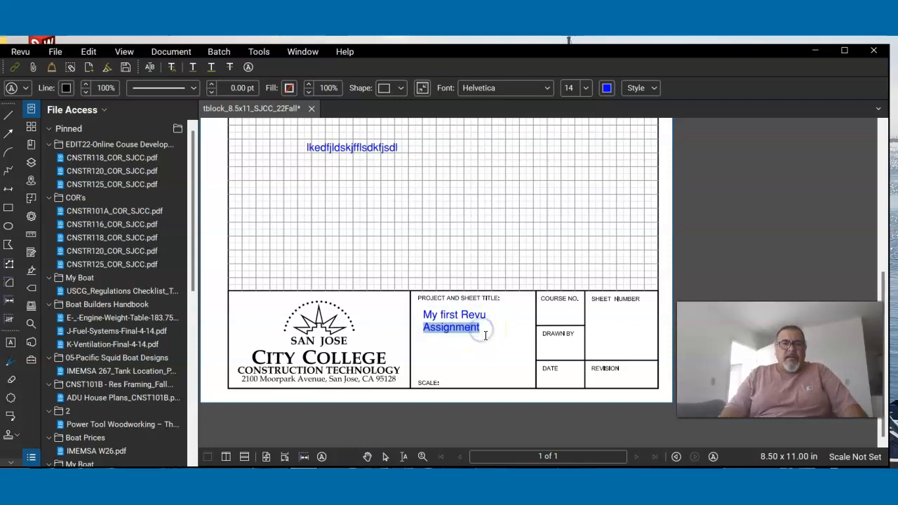
click(488, 327)
drag(489, 327, 421, 319)
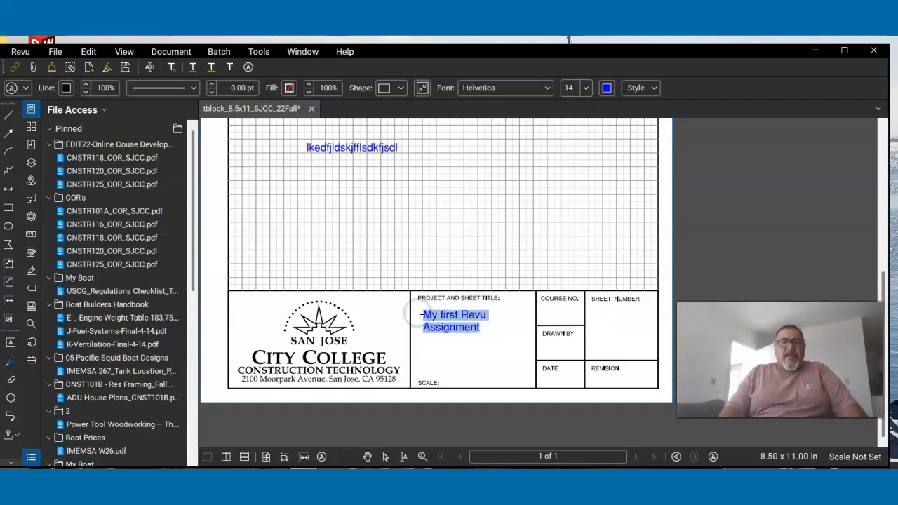
click(607, 88)
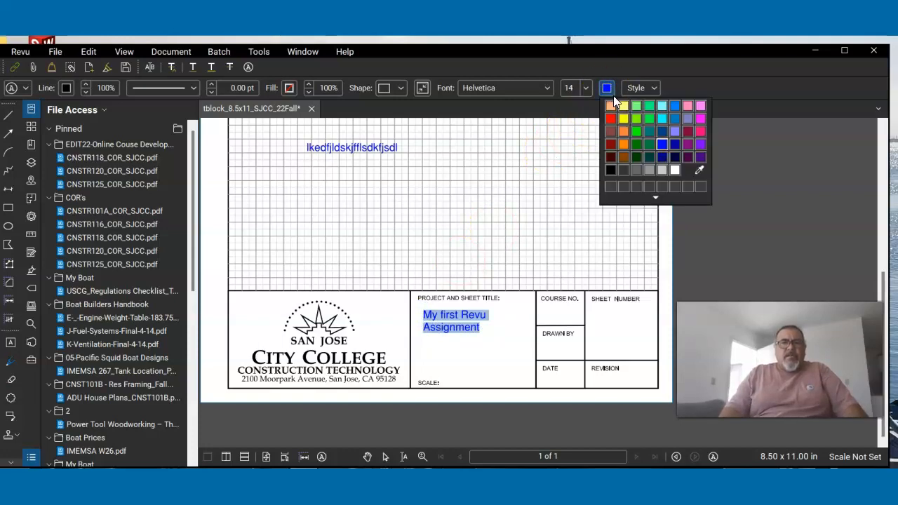
click(636, 131)
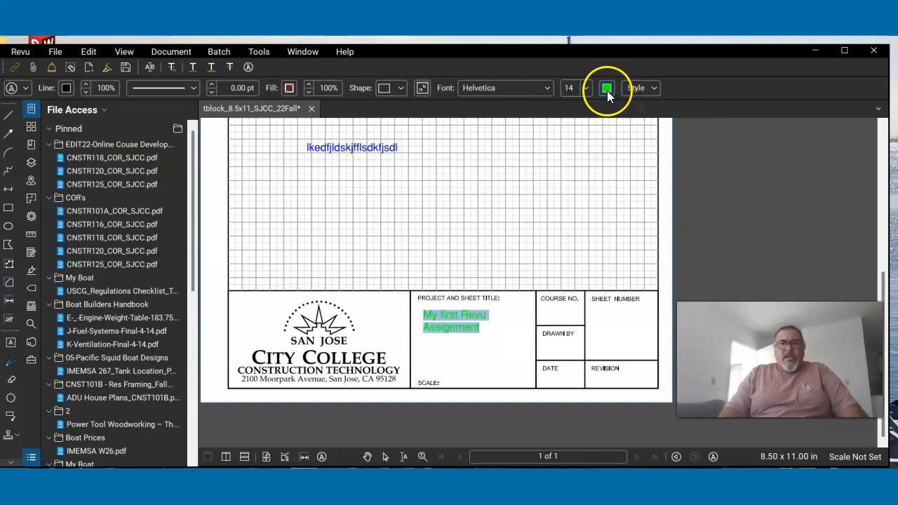
- Change the selected project title text's color to red and finish editing it
click(607, 89)
click(664, 132)
click(614, 120)
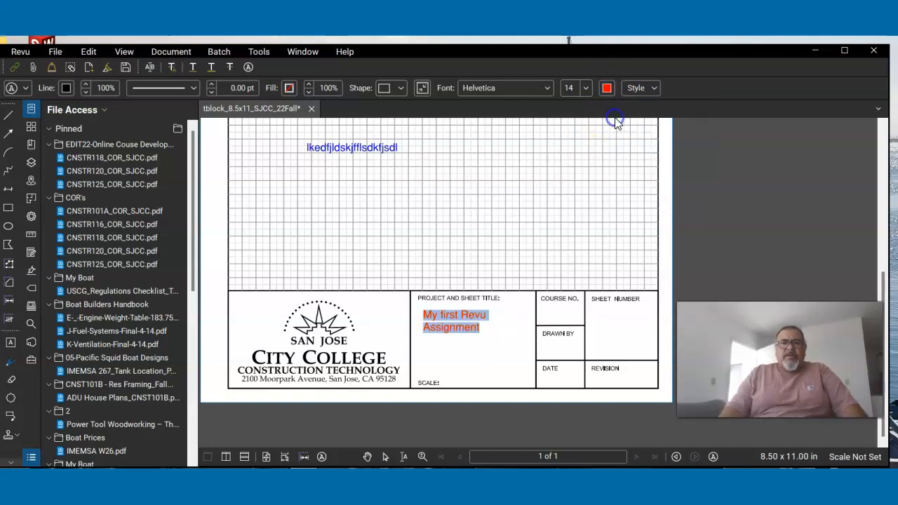
click(469, 372)
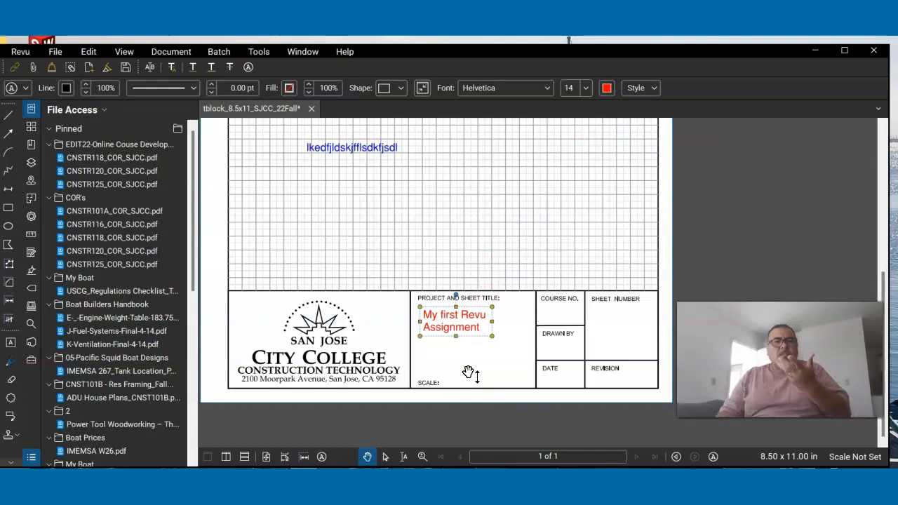
click(464, 366)
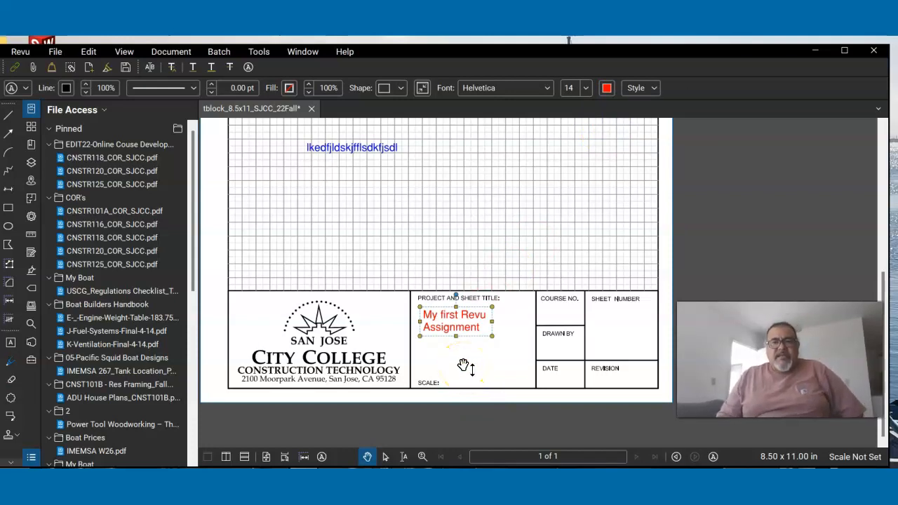
- Move the red "My first Revu Assignment" text lower and toward the middle of the PROJECT AND SHEET TITLE field, then deselect it
click(455, 358)
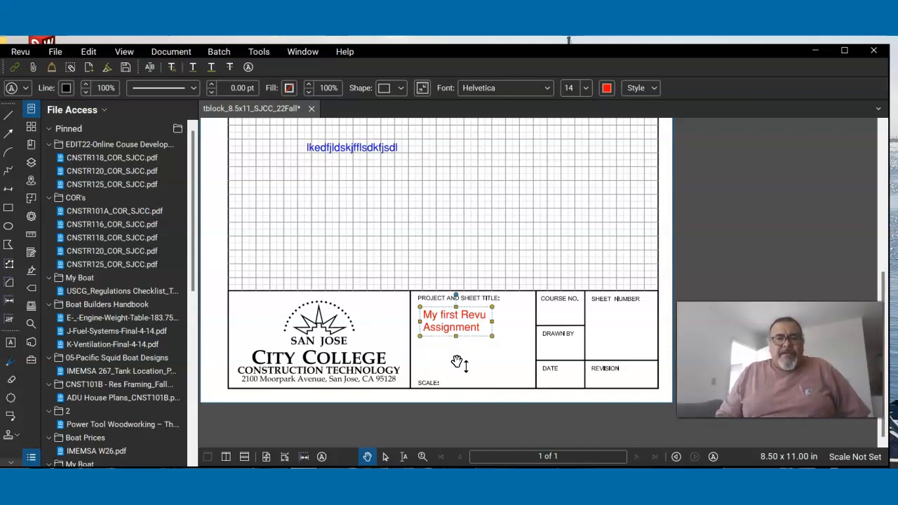
click(456, 360)
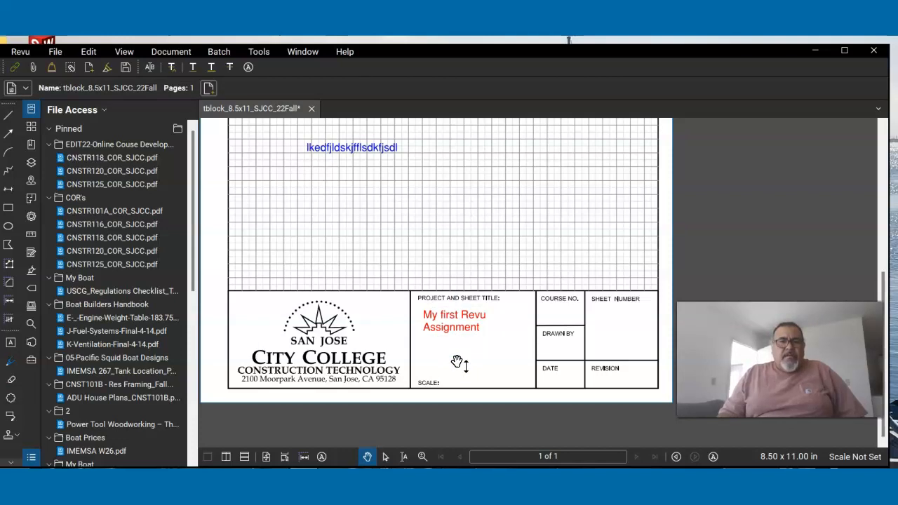
click(461, 331)
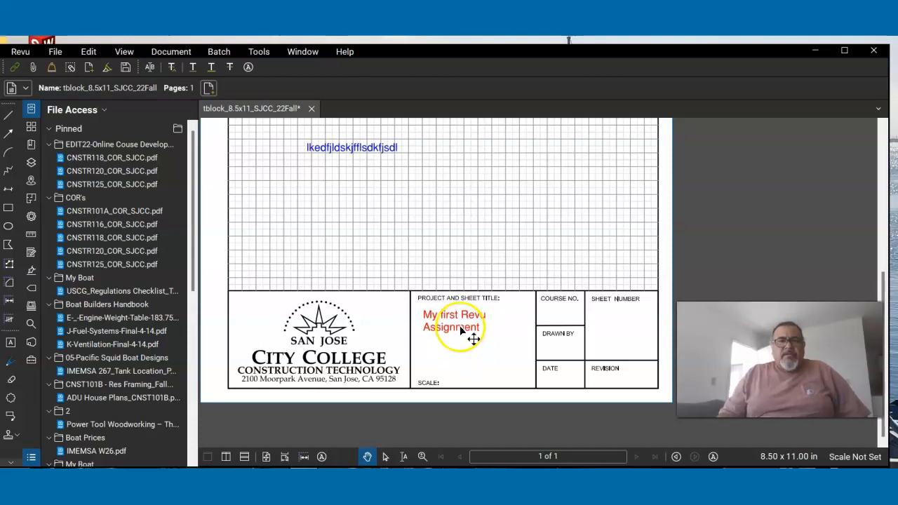
drag(474, 339, 474, 359)
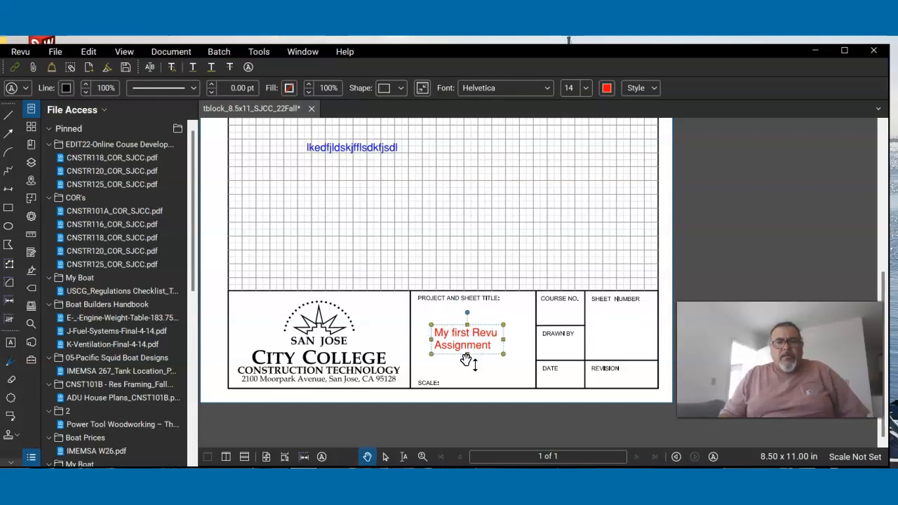
click(465, 371)
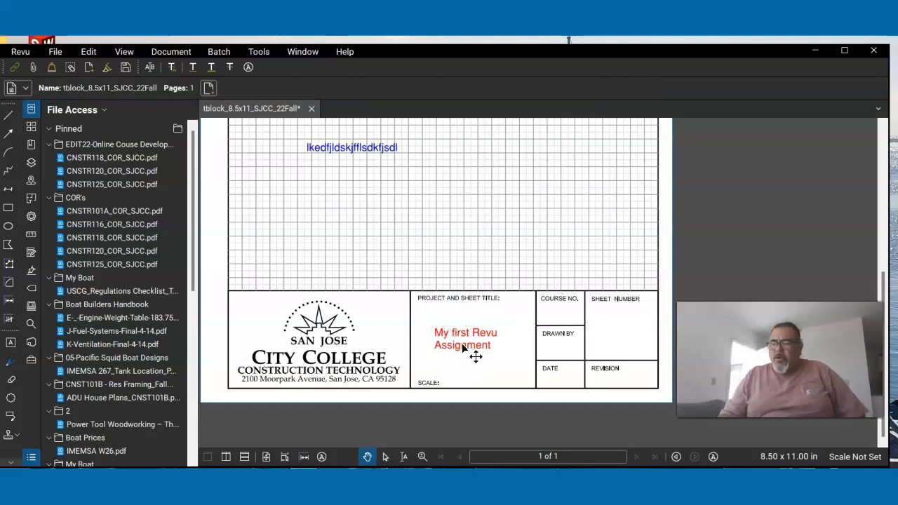
- Copy the project title text and paste the copy into the SHEET NUMBER field
right_click(462, 344)
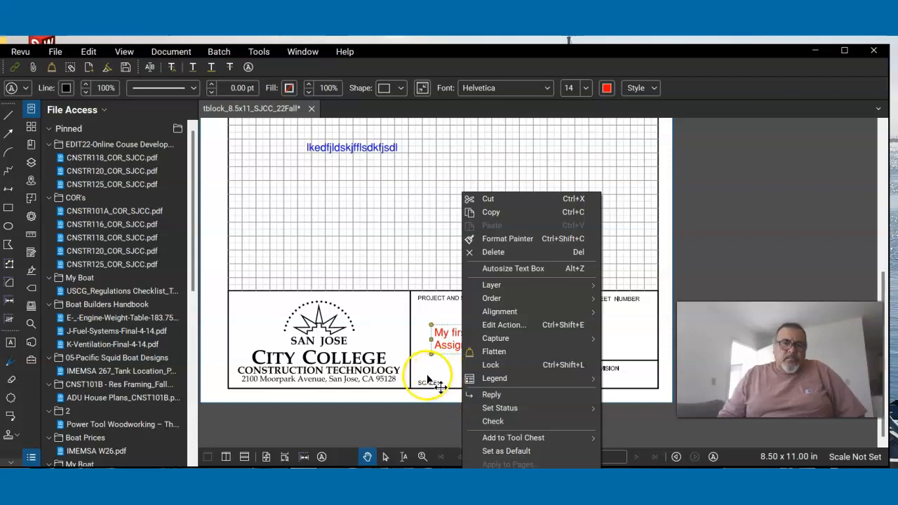
click(489, 212)
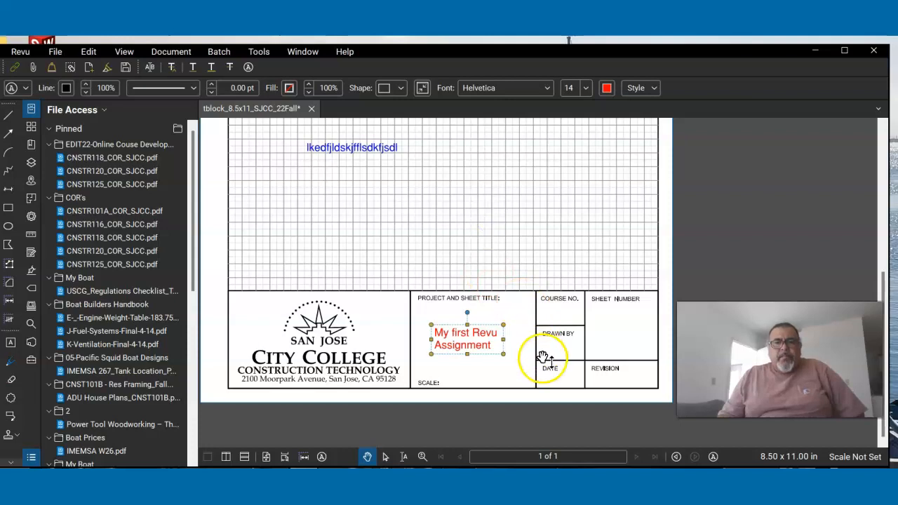
right_click(601, 342)
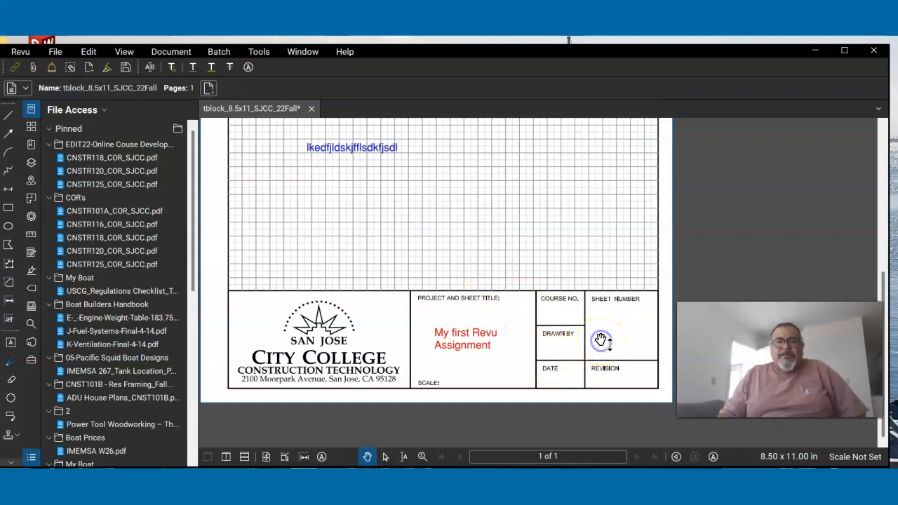
click(616, 322)
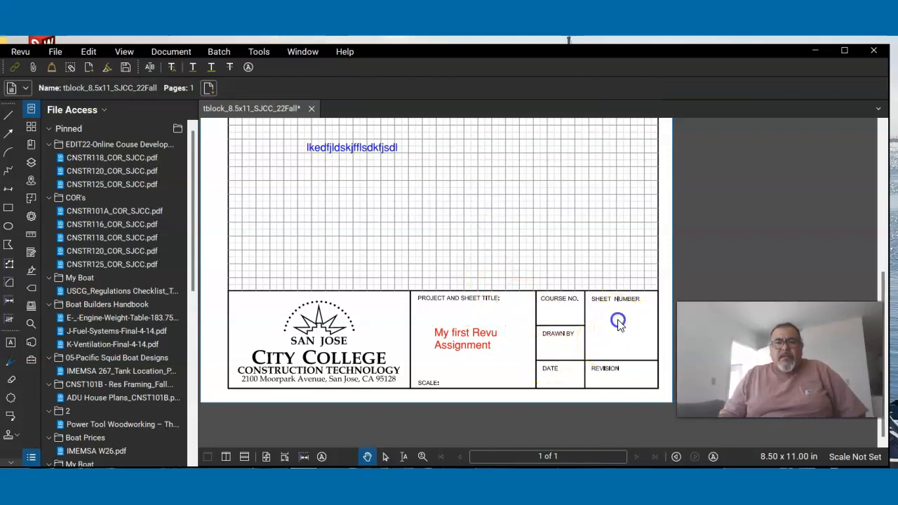
click(619, 337)
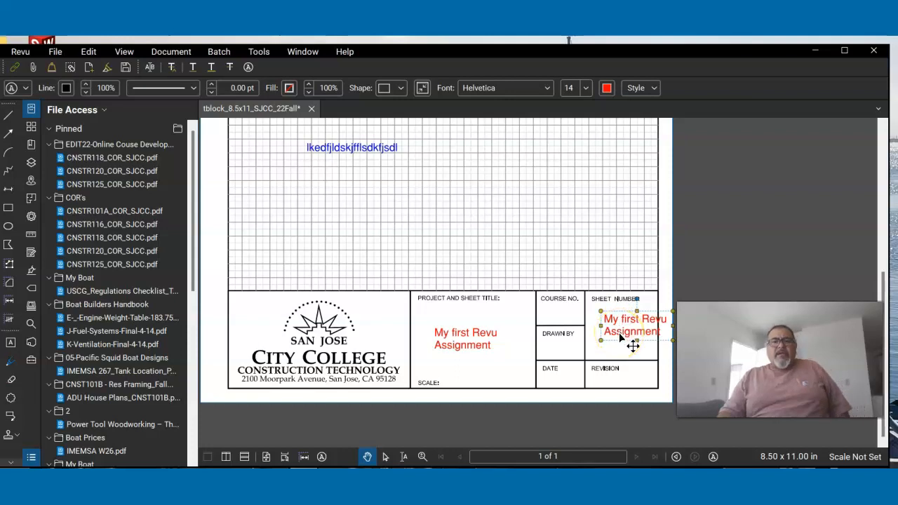
- Replace the pasted text in the SHEET NUMBER field with "1" and finish editing it
double_click(636, 335)
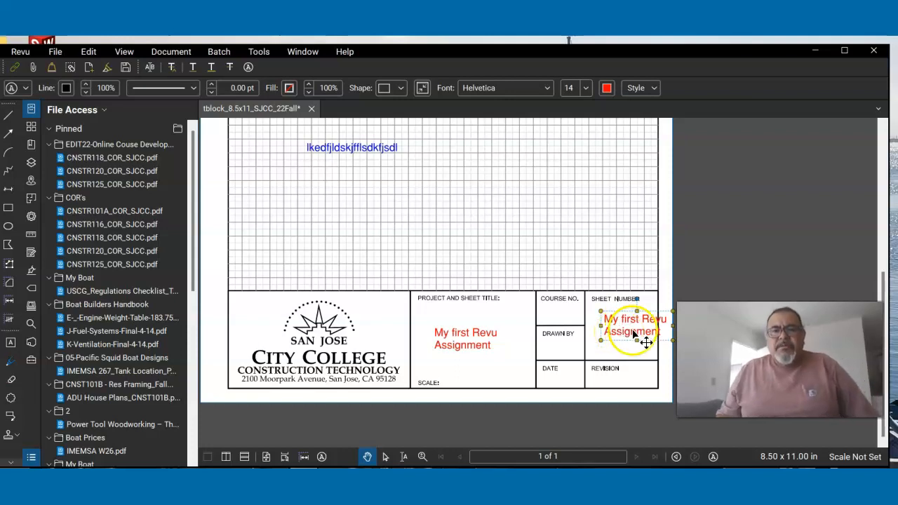
double_click(636, 336)
key(BackSpace)
key(BackSpace)
key(BackSpace)
key(BackSpace)
key(BackSpace)
key(BackSpace)
key(BackSpace)
key(BackSpace)
key(BackSpace)
key(BackSpace)
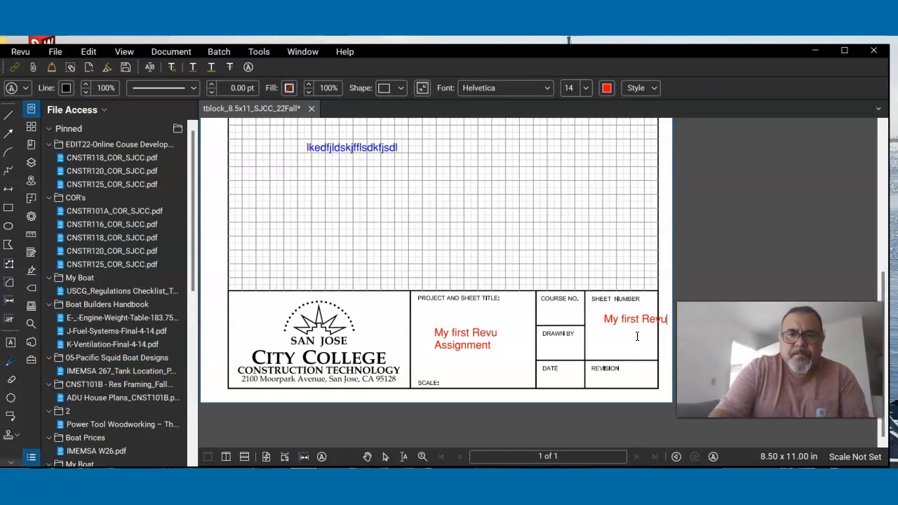
key(BackSpace)
key(BackSpace)
key(BackSpace)
key(BackSpace)
key(BackSpace)
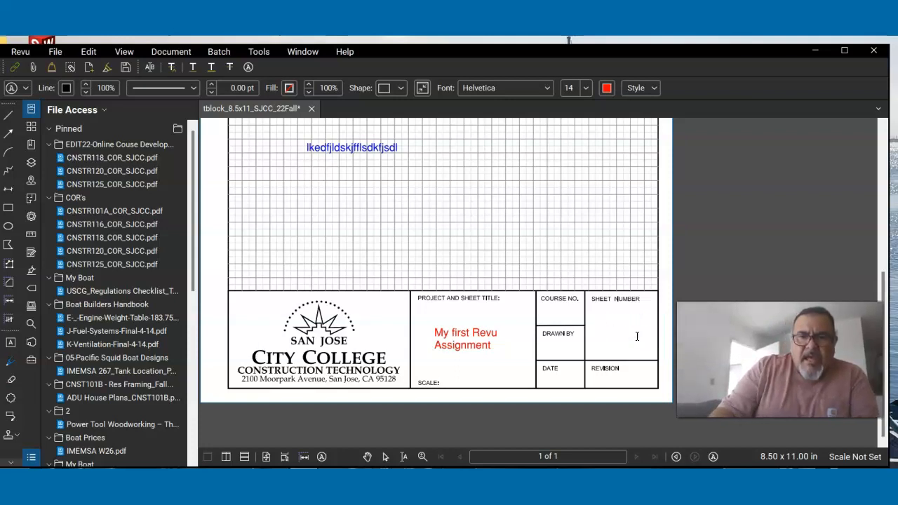
text(1)
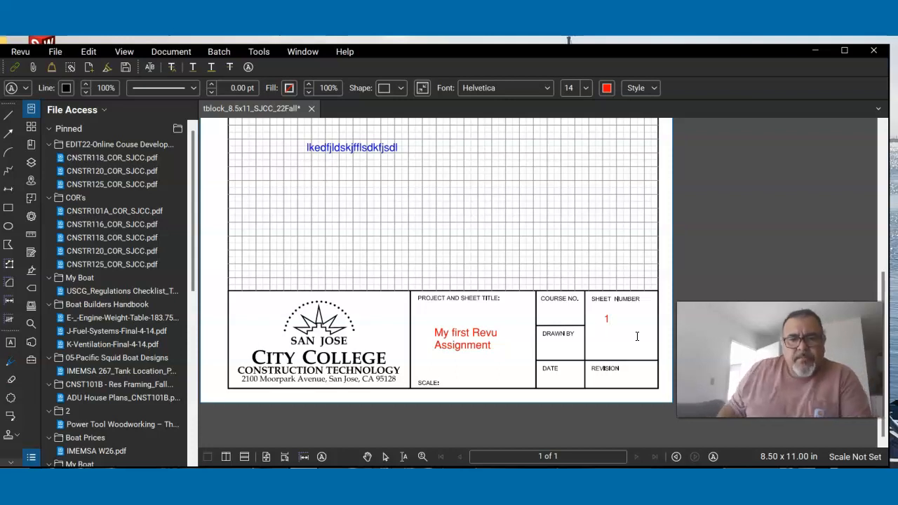
click(625, 314)
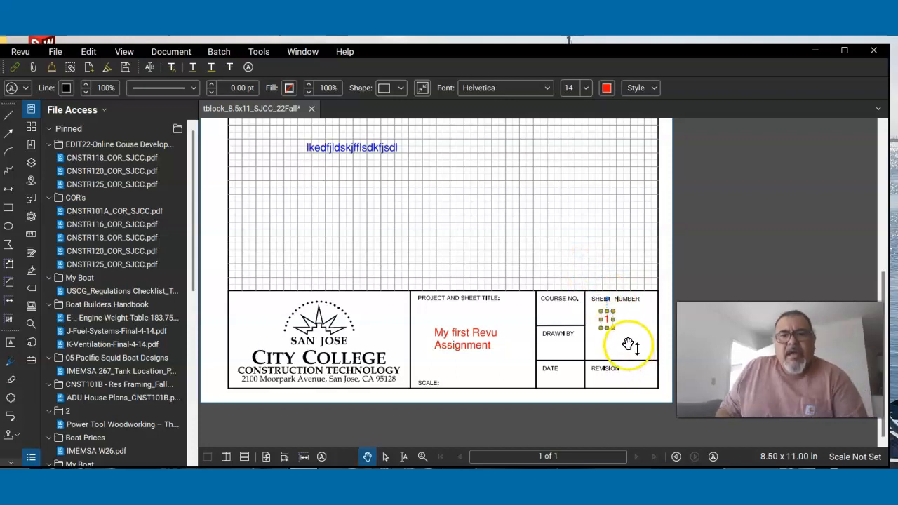
- Set the font size of the "1" in the SHEET NUMBER field to 48
click(606, 318)
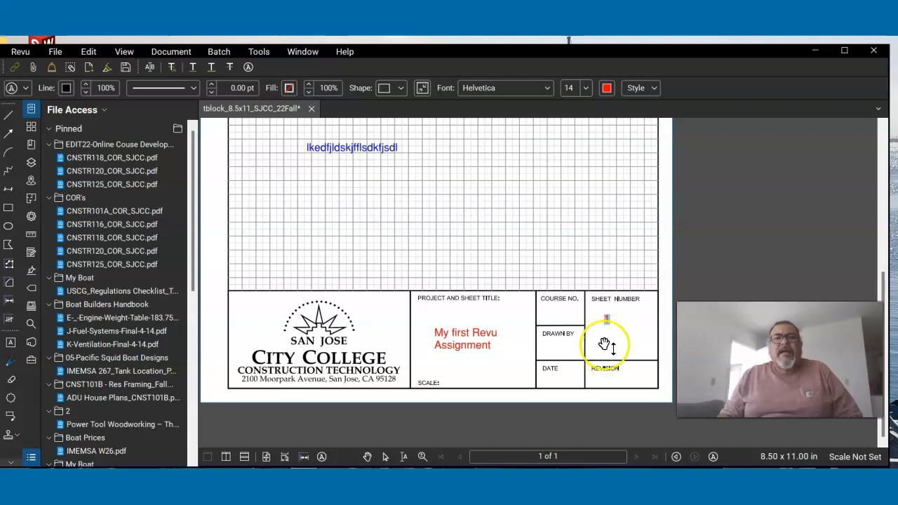
click(585, 85)
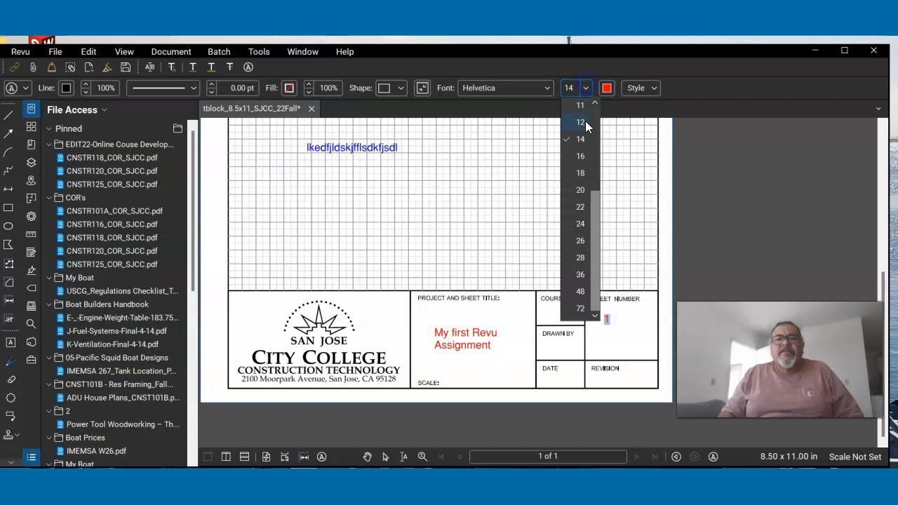
click(577, 303)
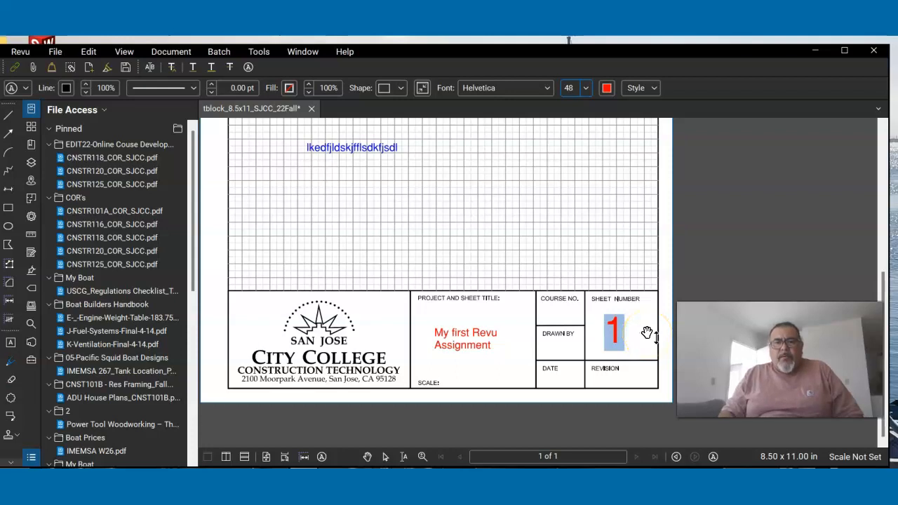
click(647, 332)
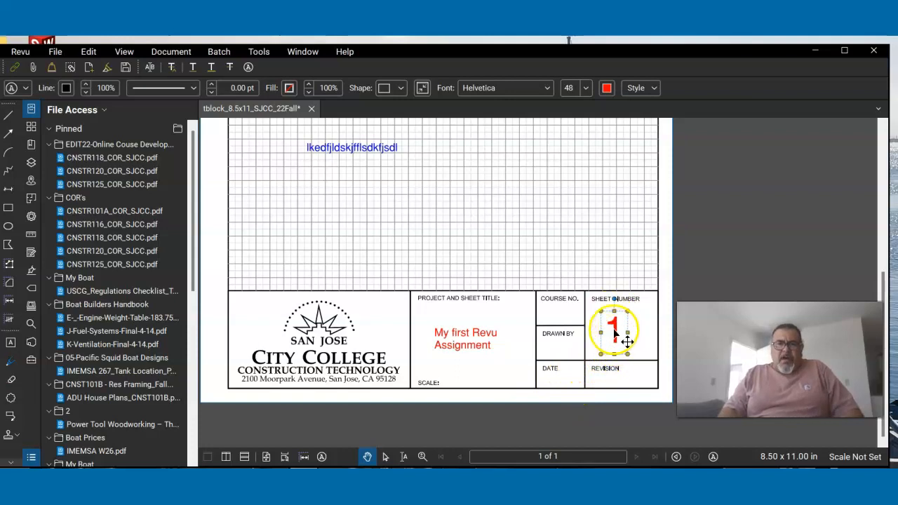
- Paste another copy of the project title text and move it onto the grid above the COURSE NO. field
right_click(476, 340)
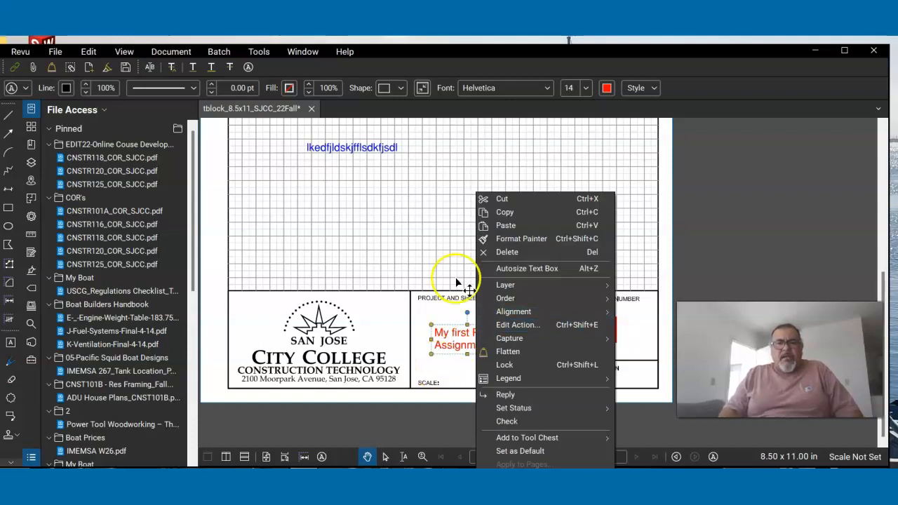
click(500, 225)
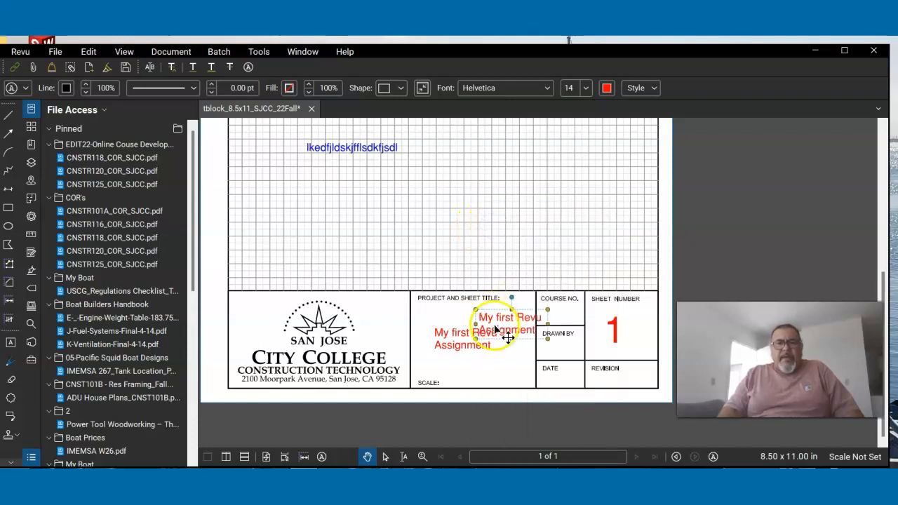
drag(507, 322, 558, 251)
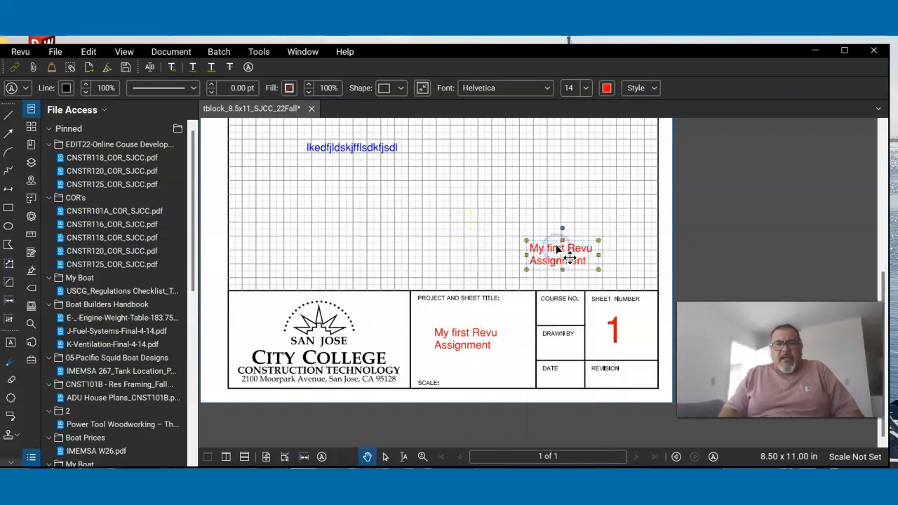
- Replace the text of the copy on the grid with "CNST116" and finish editing it
double_click(559, 259)
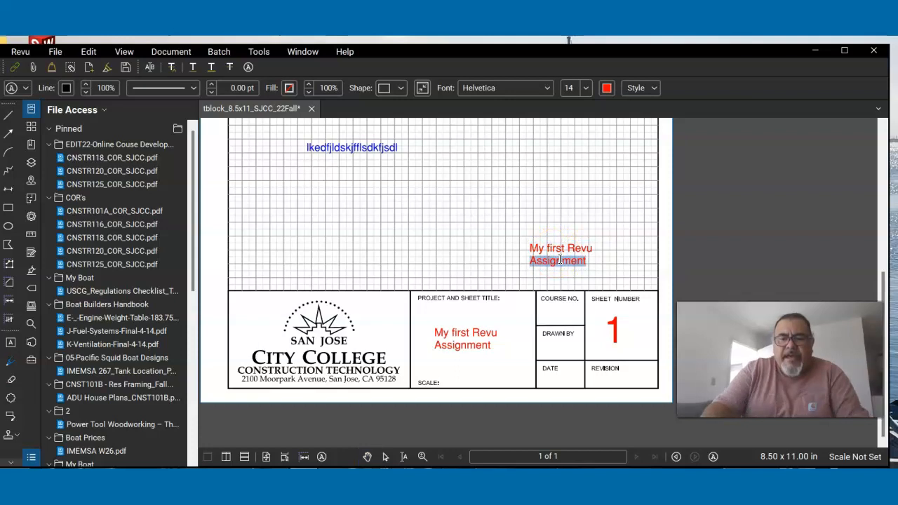
key(BackSpace)
key(BackSpace)
key(BackSpace)
key(BackSpace)
key(BackSpace)
key(BackSpace)
key(BackSpace)
key(BackSpace)
key(BackSpace)
key(BackSpace)
key(BackSpace)
key(BackSpace)
key(BackSpace)
key(BackSpace)
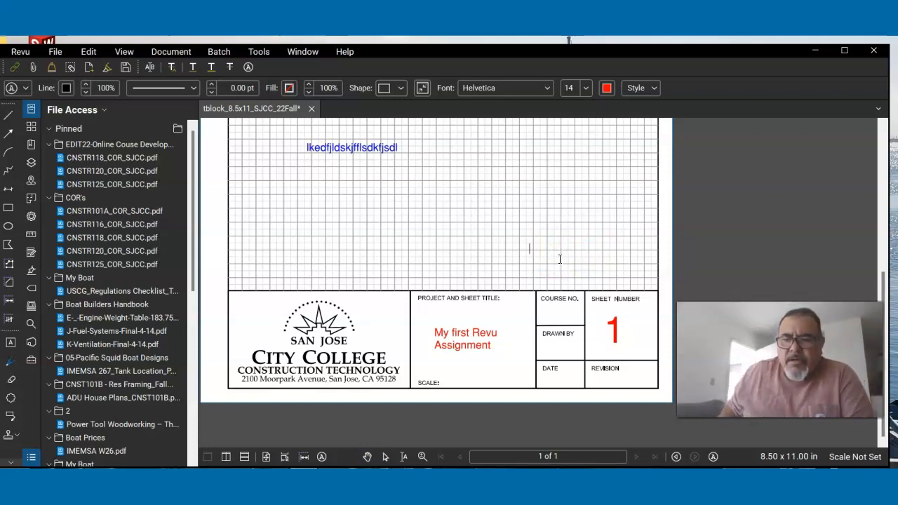
click(535, 262)
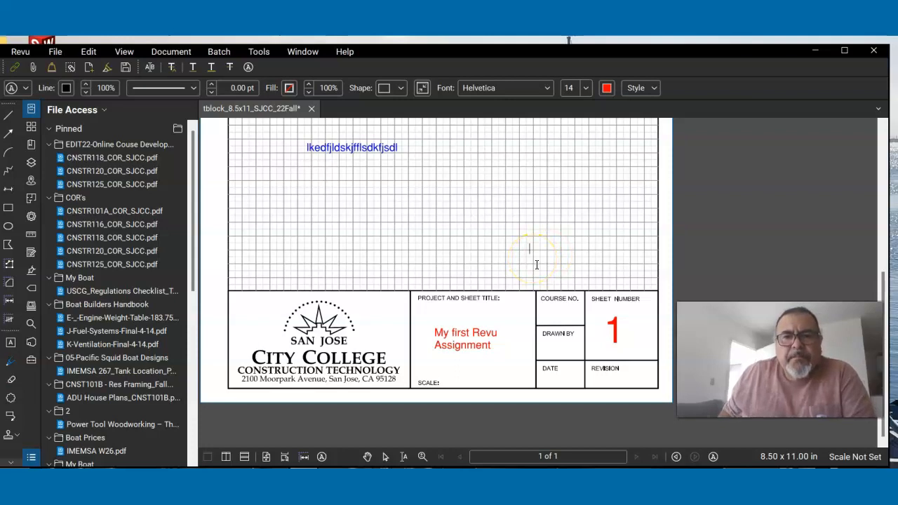
text(CNST)
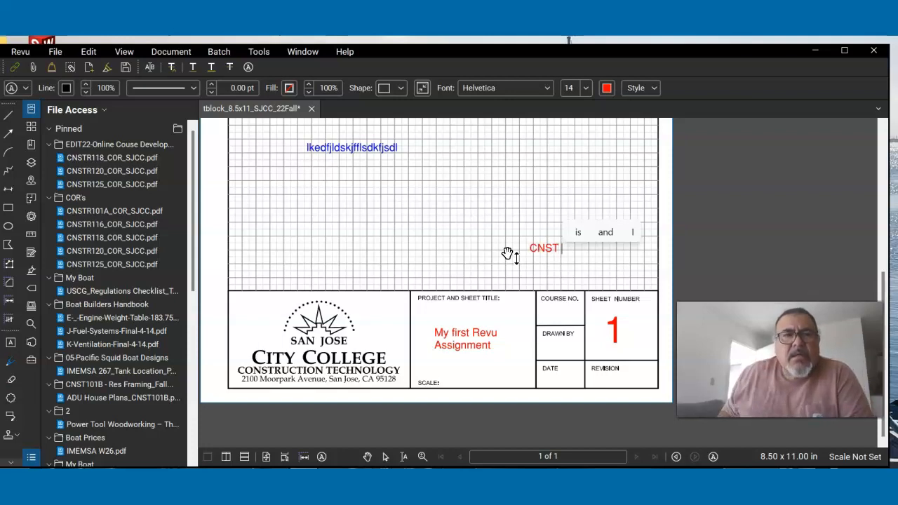
click(218, 121)
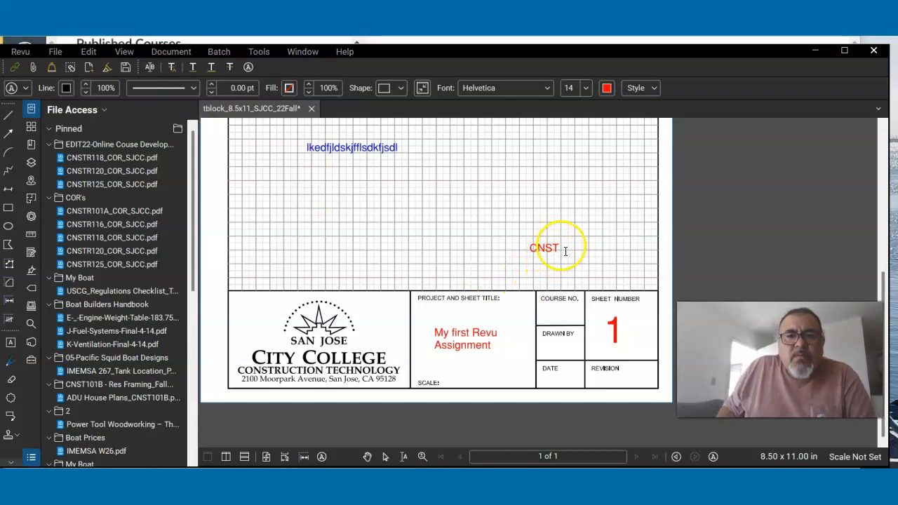
click(546, 250)
double_click(546, 250)
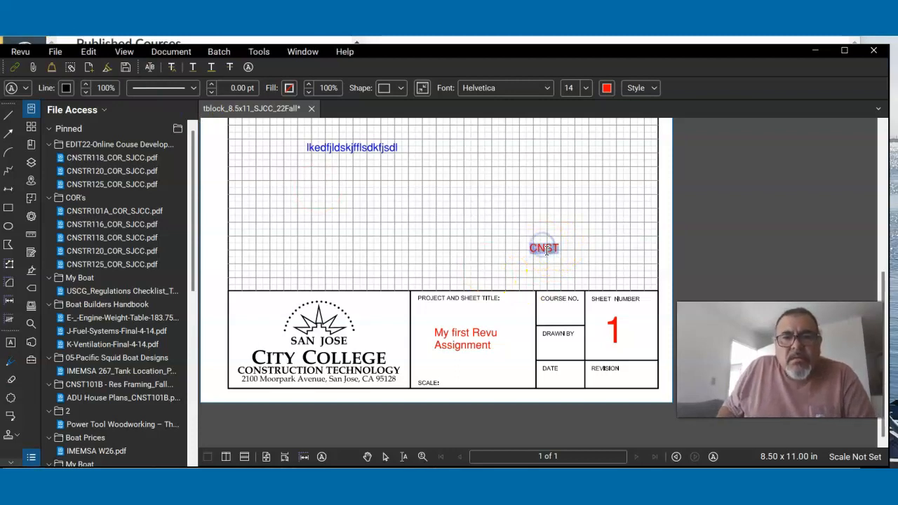
key(Right)
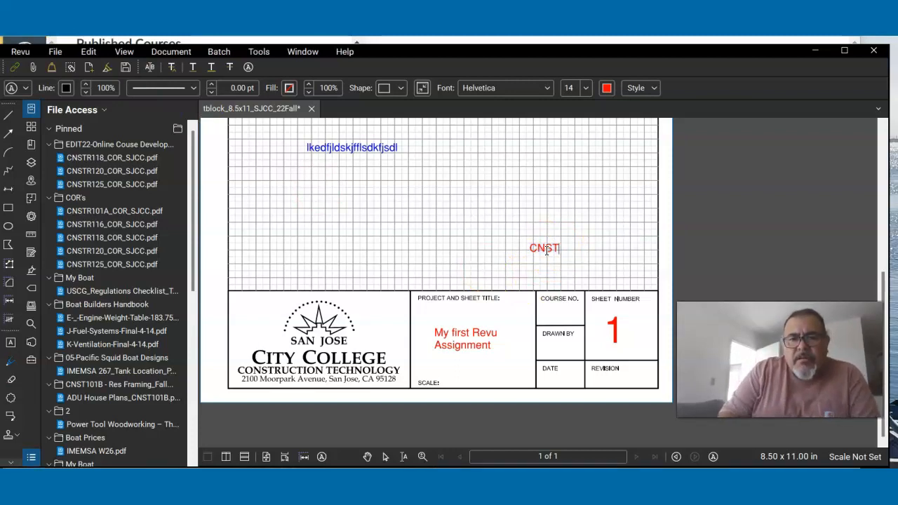
text(116)
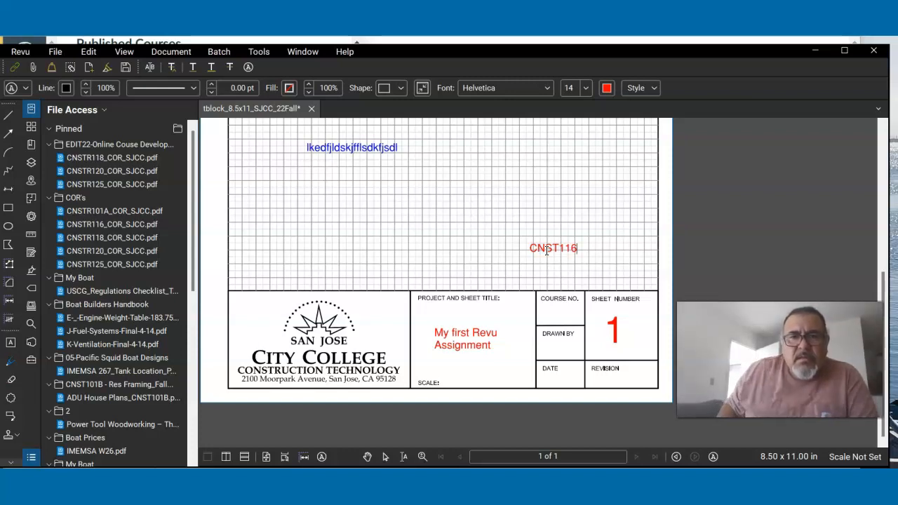
click(515, 245)
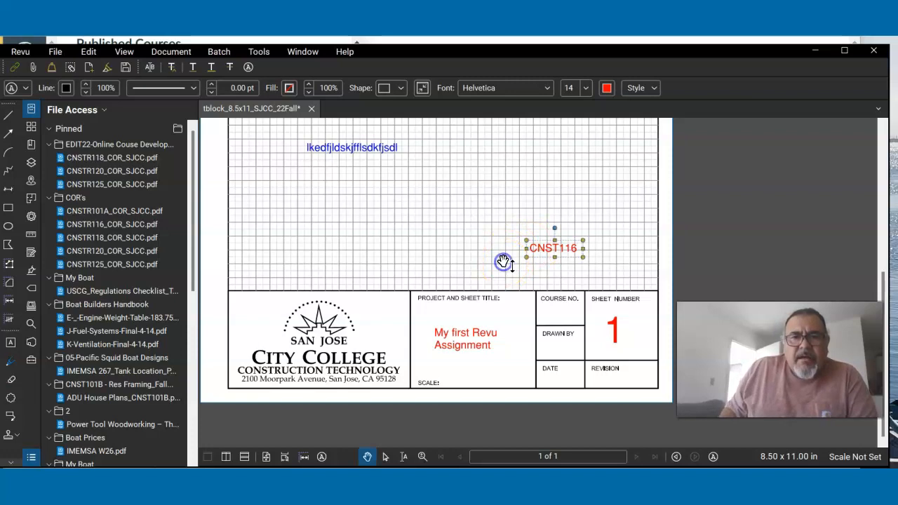
- Move the "CNST116" text from the grid into the COURSE NO. field
click(547, 254)
drag(548, 256, 555, 320)
click(556, 315)
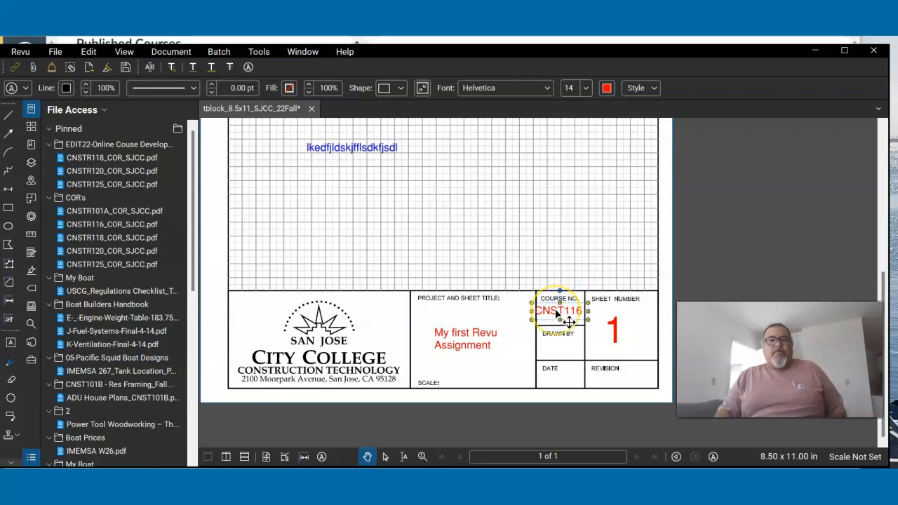
- Set the font size of the "CNST116" text in the COURSE NO. field to 10 and finish editing it
double_click(558, 314)
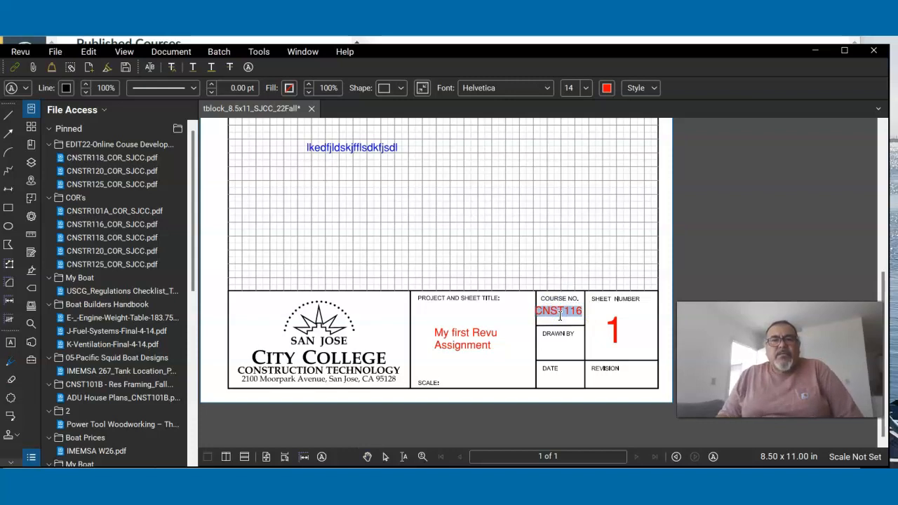
click(571, 89)
click(586, 87)
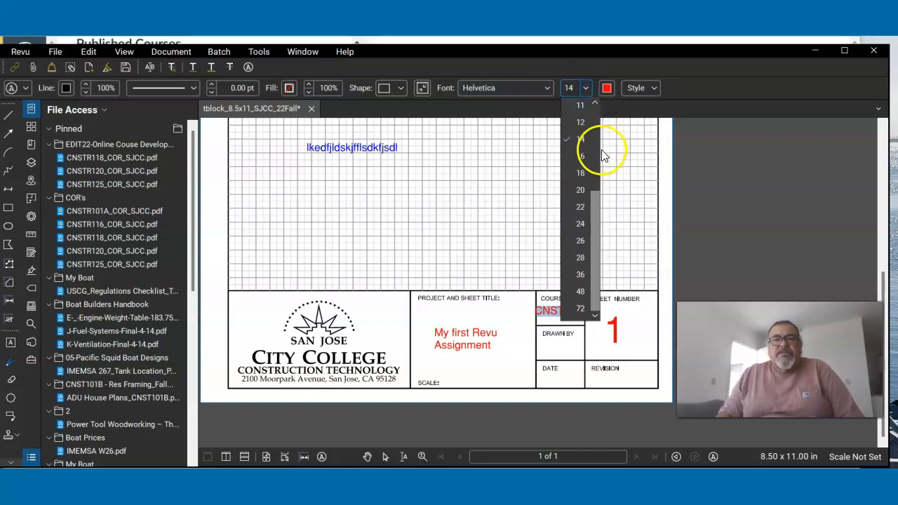
scroll(596, 153, up, 1)
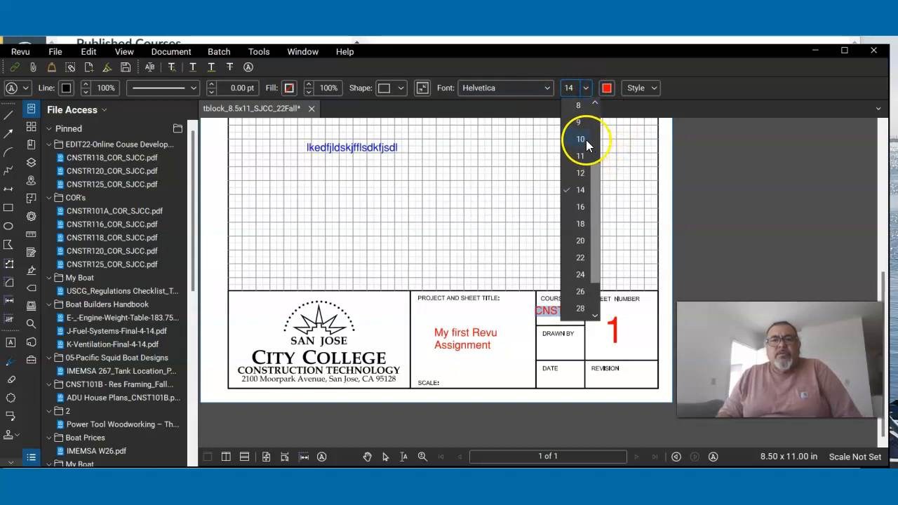
click(580, 139)
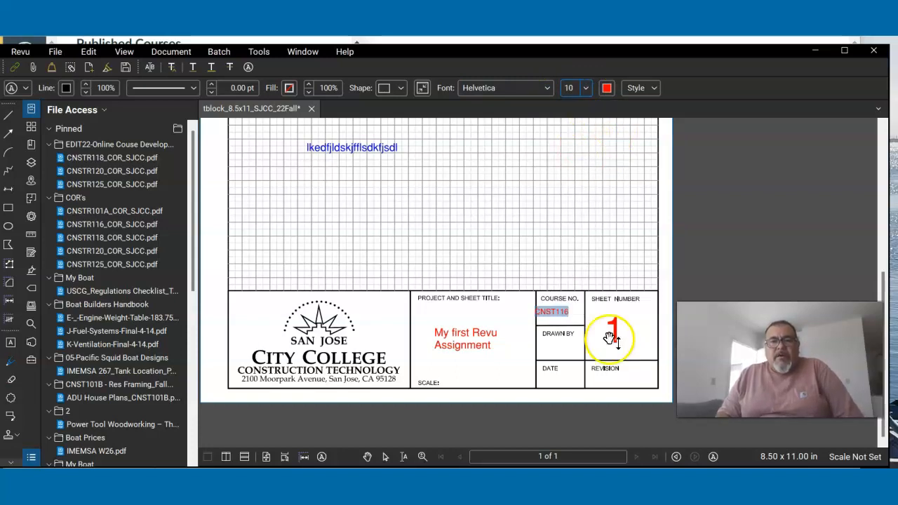
click(558, 352)
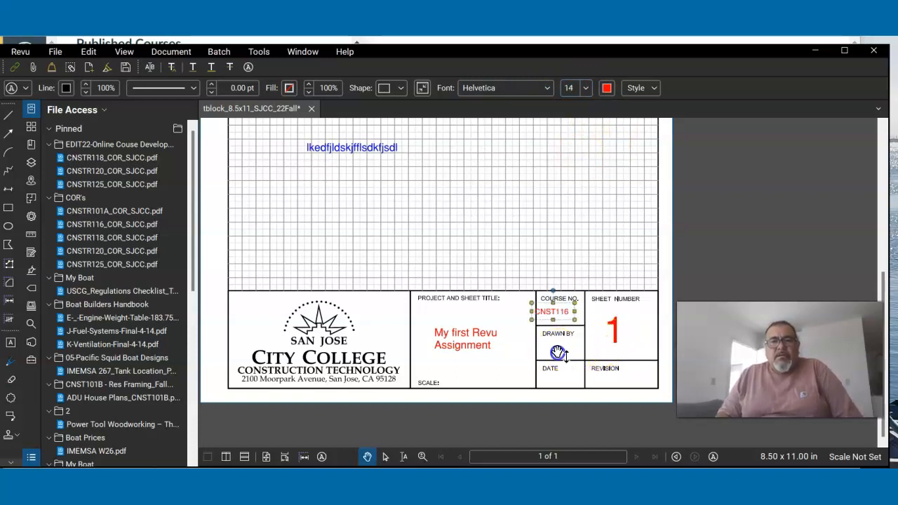
- Shift the "CNST116" text slightly to the right to center it within the COURSE NO. field, and deselect it
click(553, 313)
drag(553, 314, 560, 315)
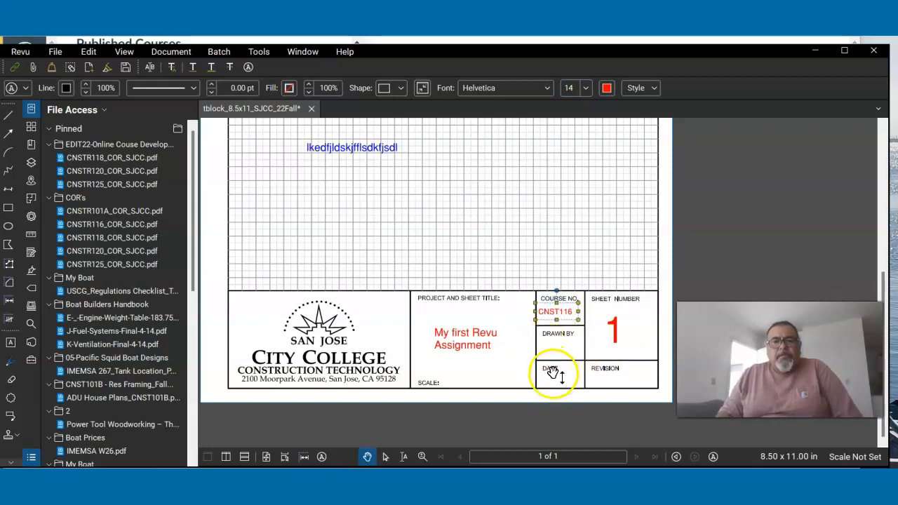
right_click(560, 316)
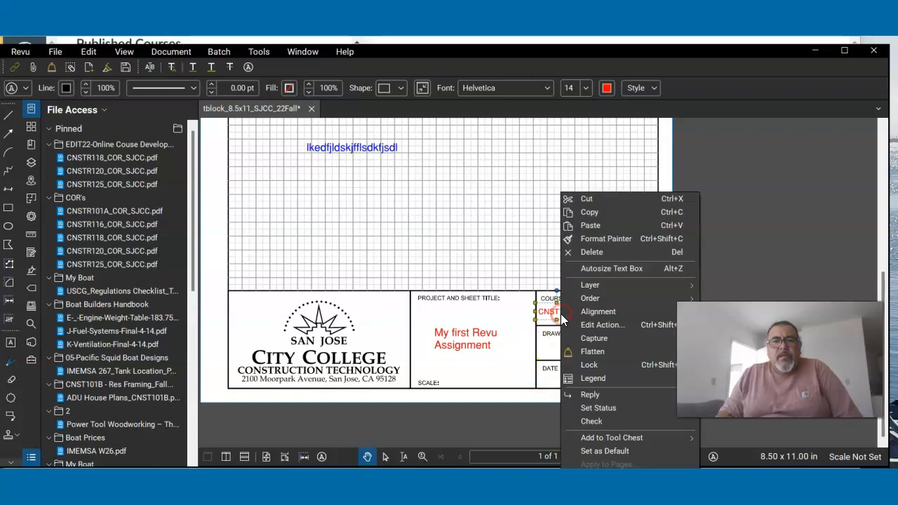
click(498, 341)
click(514, 386)
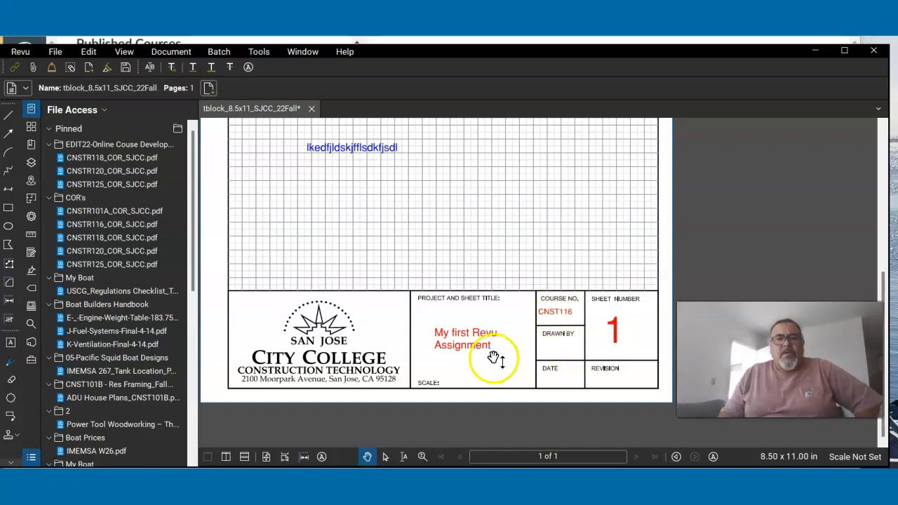
- Save the PDF under a new name on the Desktop, replacing "22Fall" with the author's first initial and last name, and overwrite the existing file
click(54, 52)
click(84, 203)
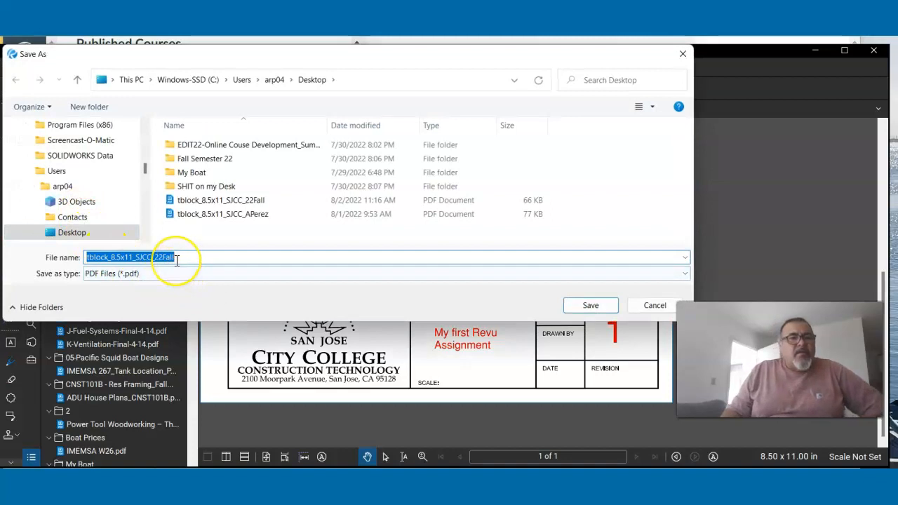
click(177, 258)
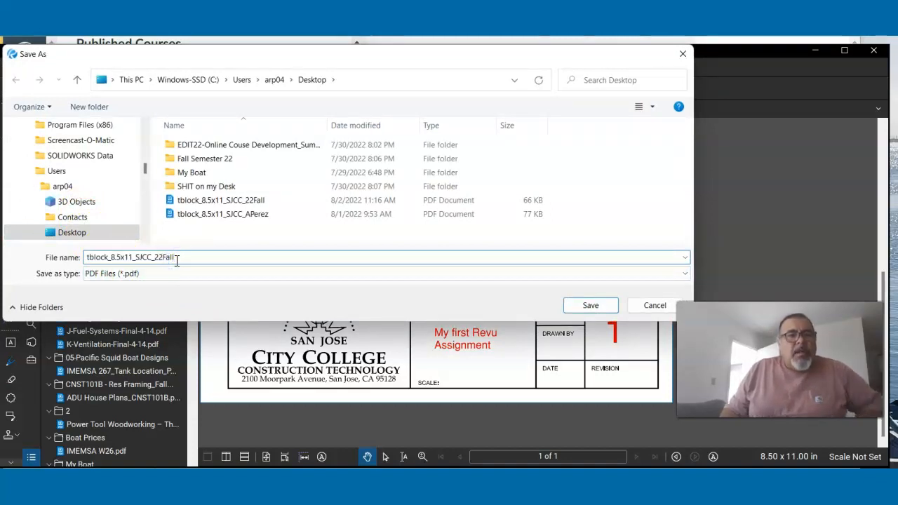
key(BackSpace)
key(BackSpace)
key(BackSpace)
key(BackSpace)
key(BackSpace)
key(BackSpace)
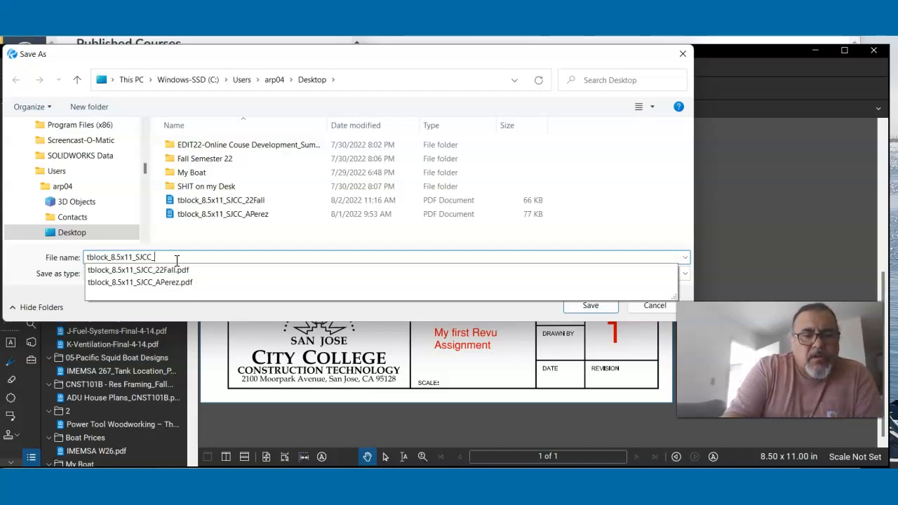
text(APerez)
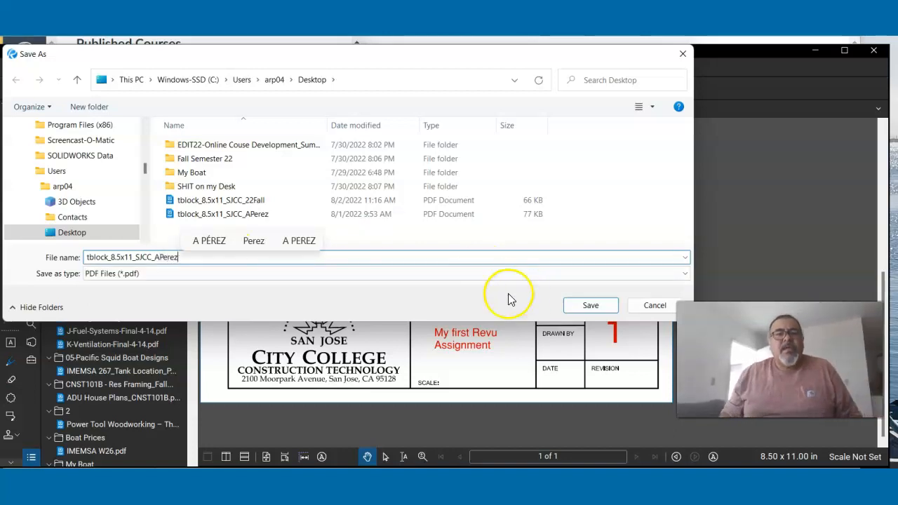
click(575, 309)
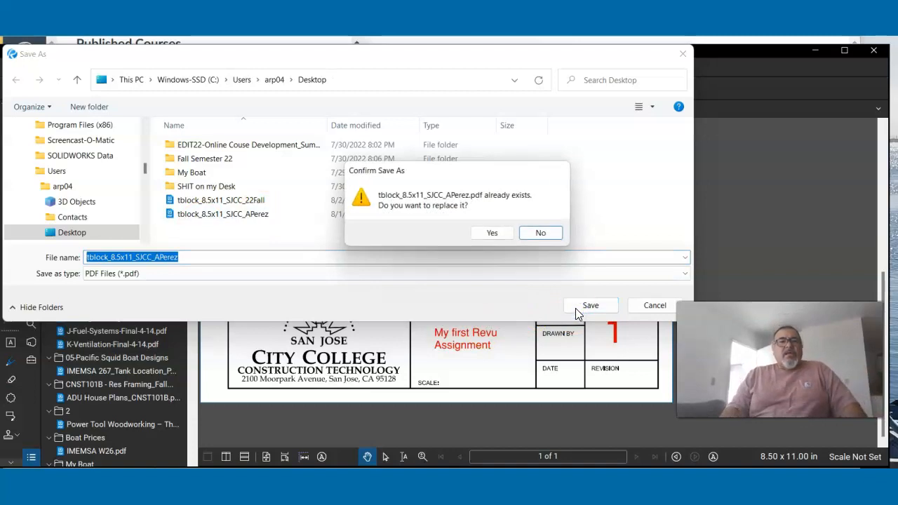
click(488, 234)
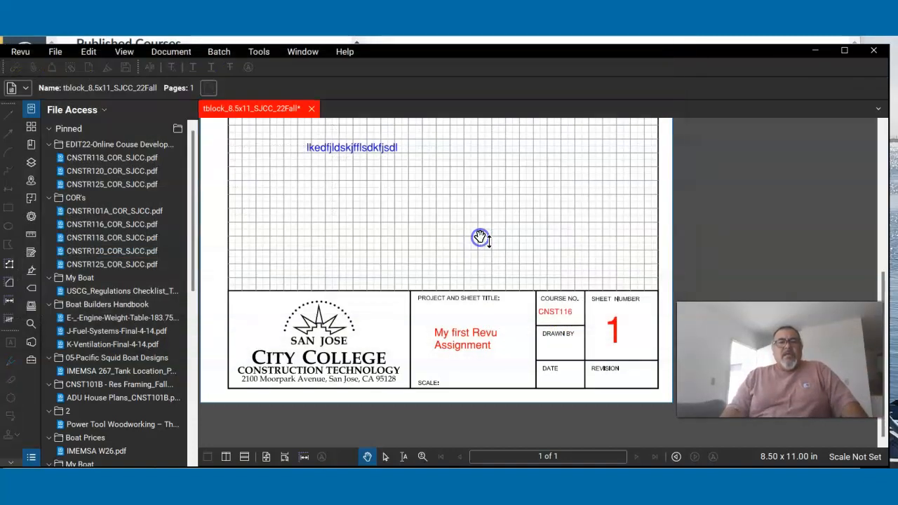